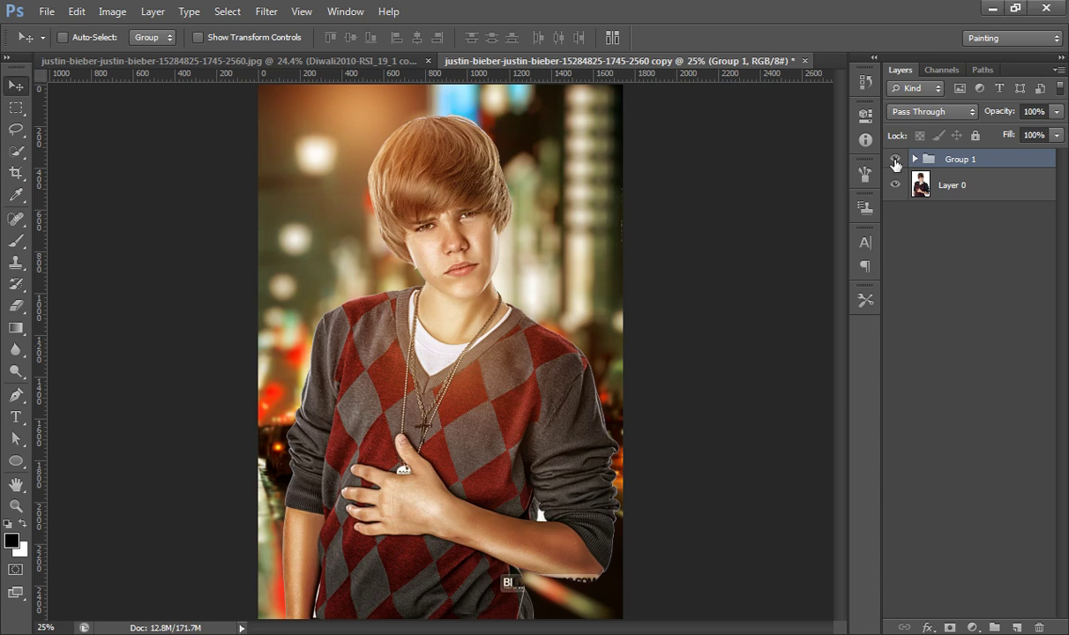
Toggle Group 1's visibility to compare the original white-background portrait with the retouched city-night version.
left_click(896, 160)
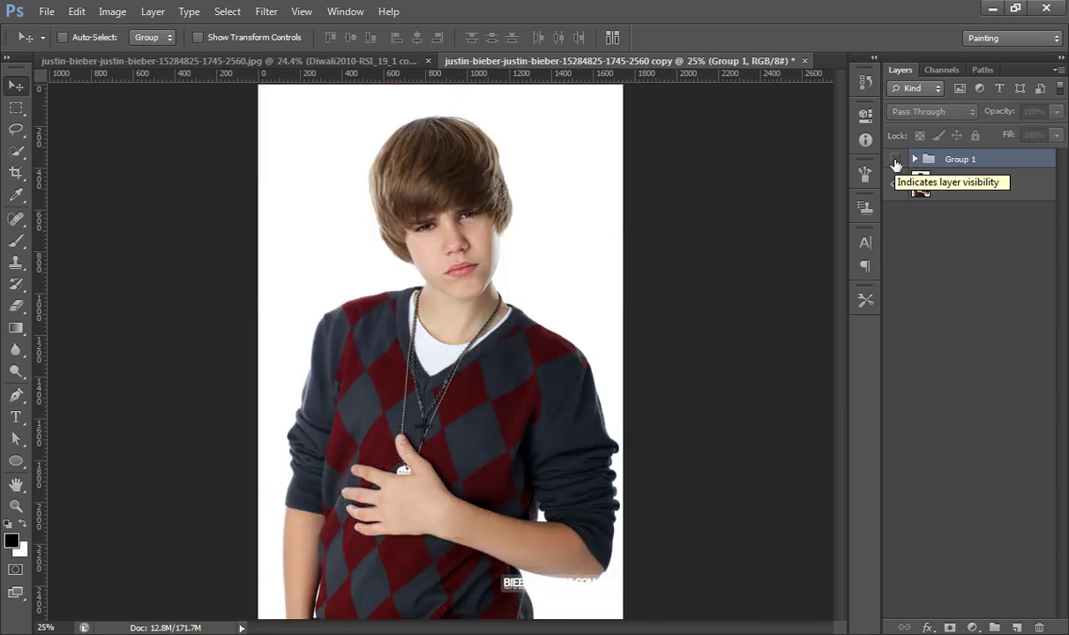
left_click(895, 161)
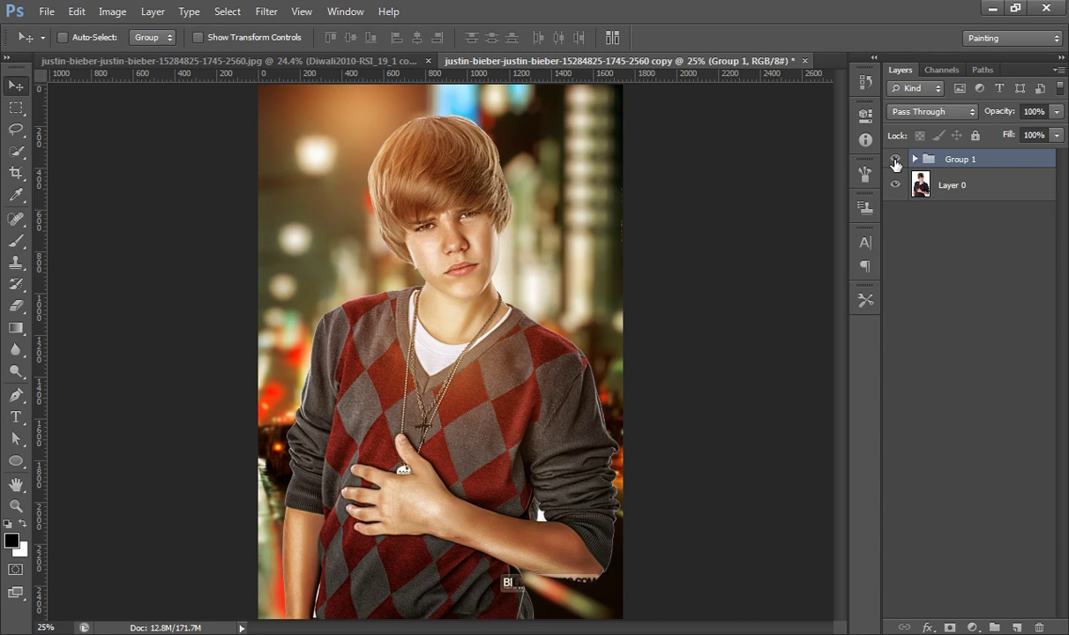
left_click(896, 160)
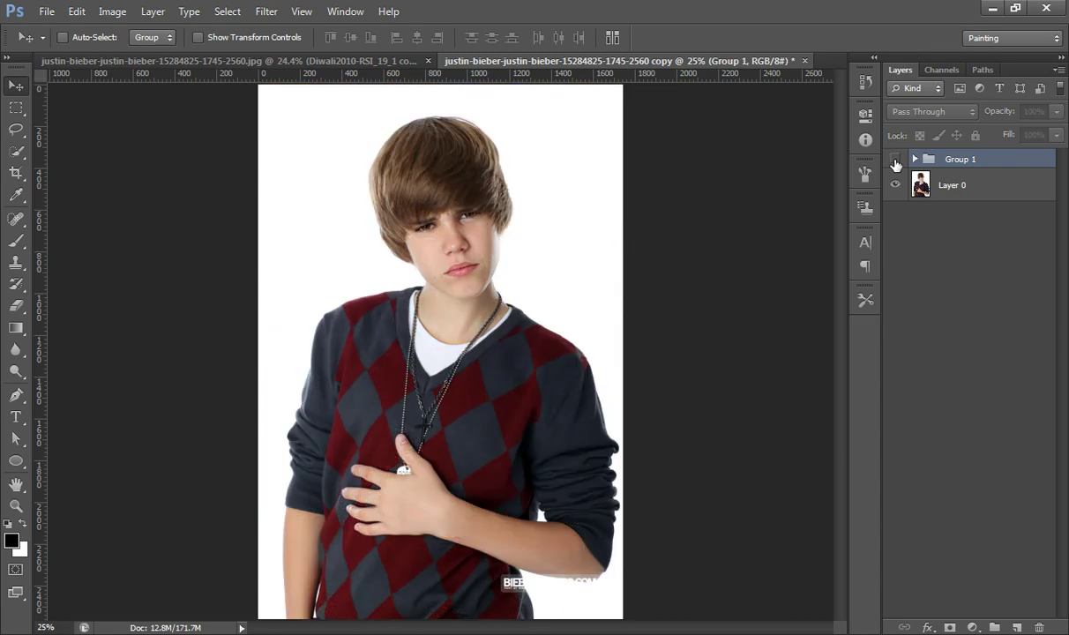
left_click(896, 160)
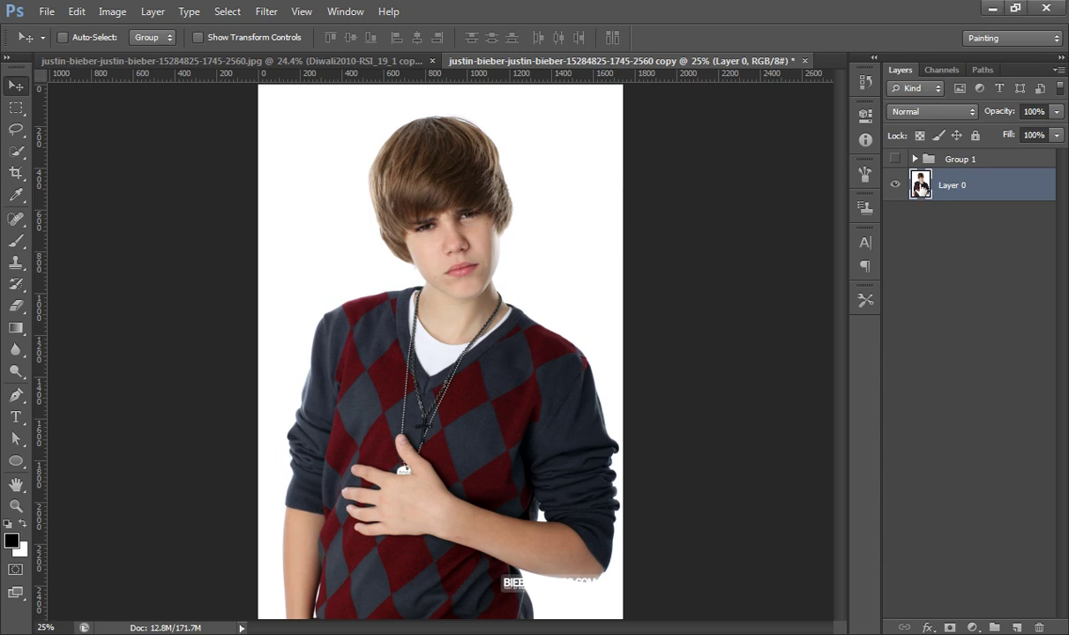
Duplicate Layer 0 and run Nik Software's Color Efex Pro 4 on Layer 0 copy.
key("ctrl+j")
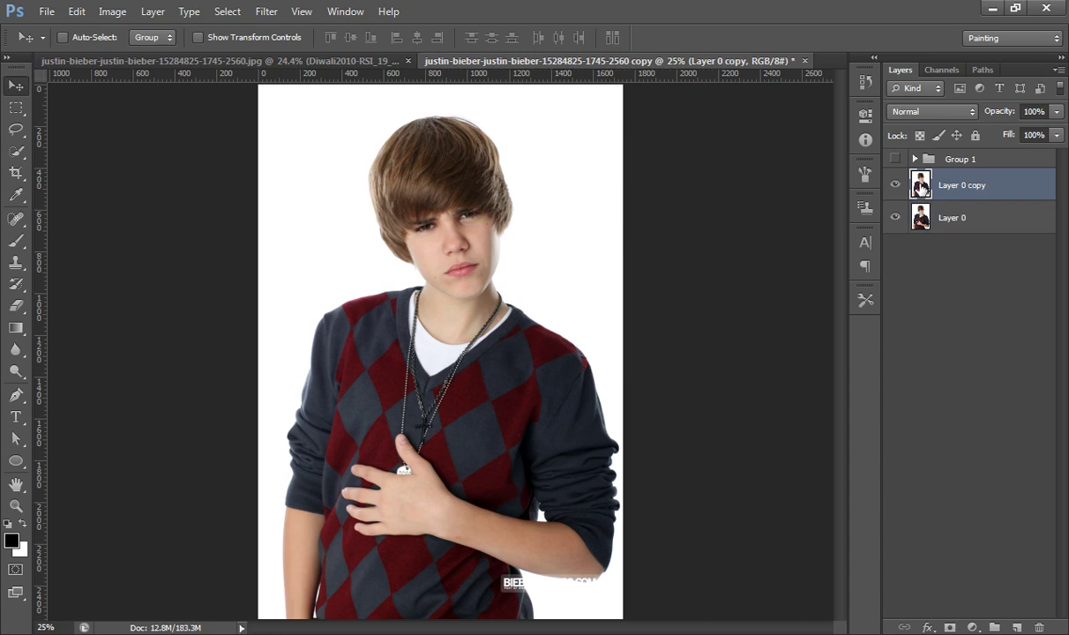
left_click(267, 13)
mouse_move(431, 399)
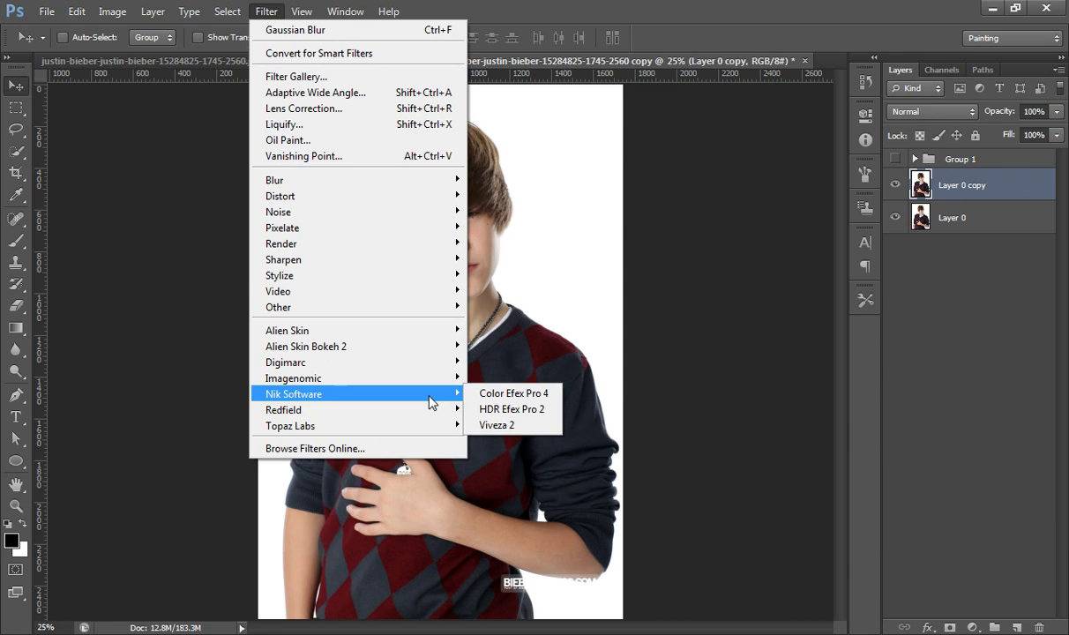
left_click(489, 394)
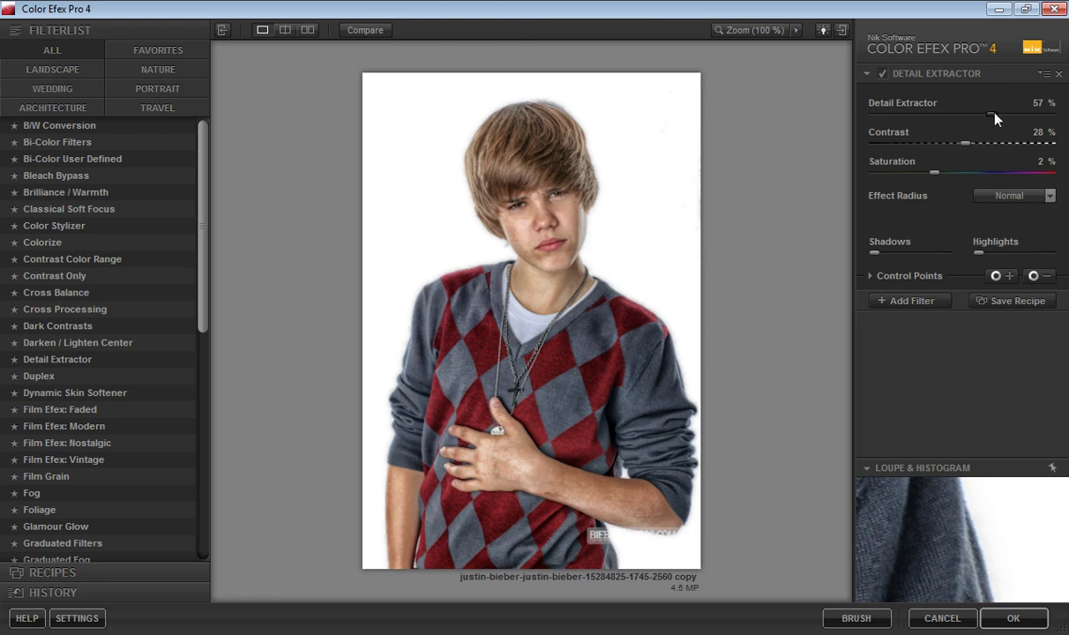
Set Detail Extractor to 49% and Contrast to 30%, then apply the effect.
left_click_drag(993, 115, 978, 116)
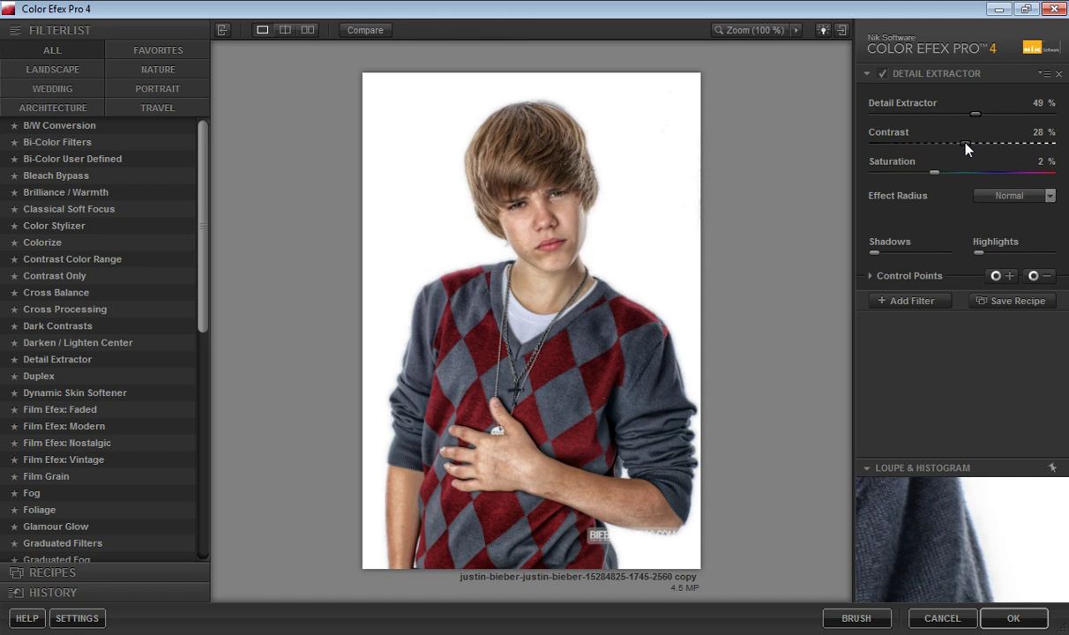
left_click(978, 142)
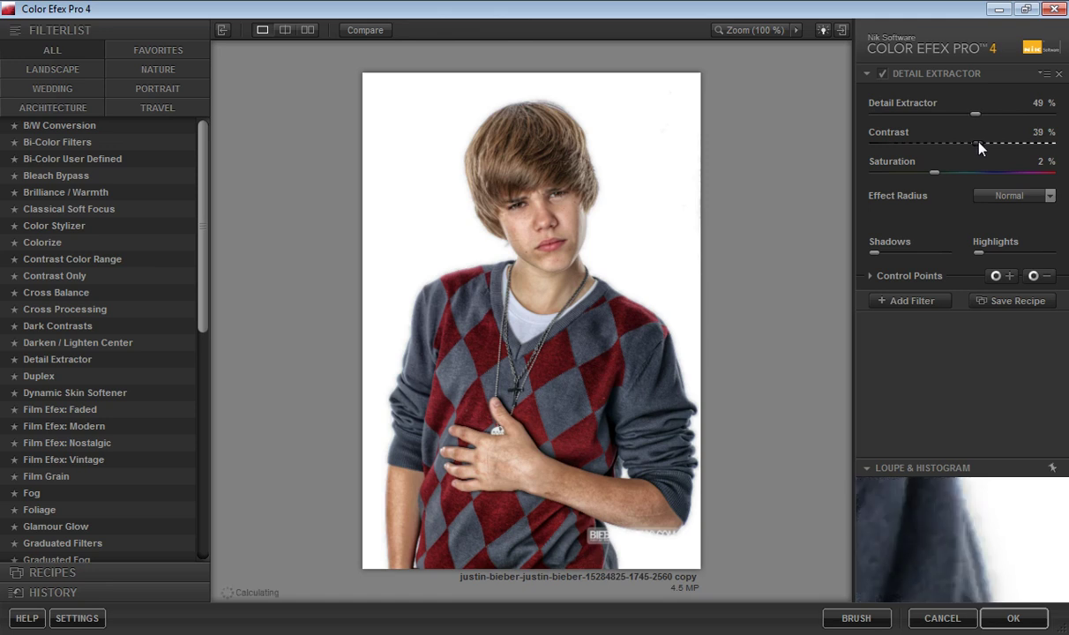
left_click_drag(979, 144, 968, 153)
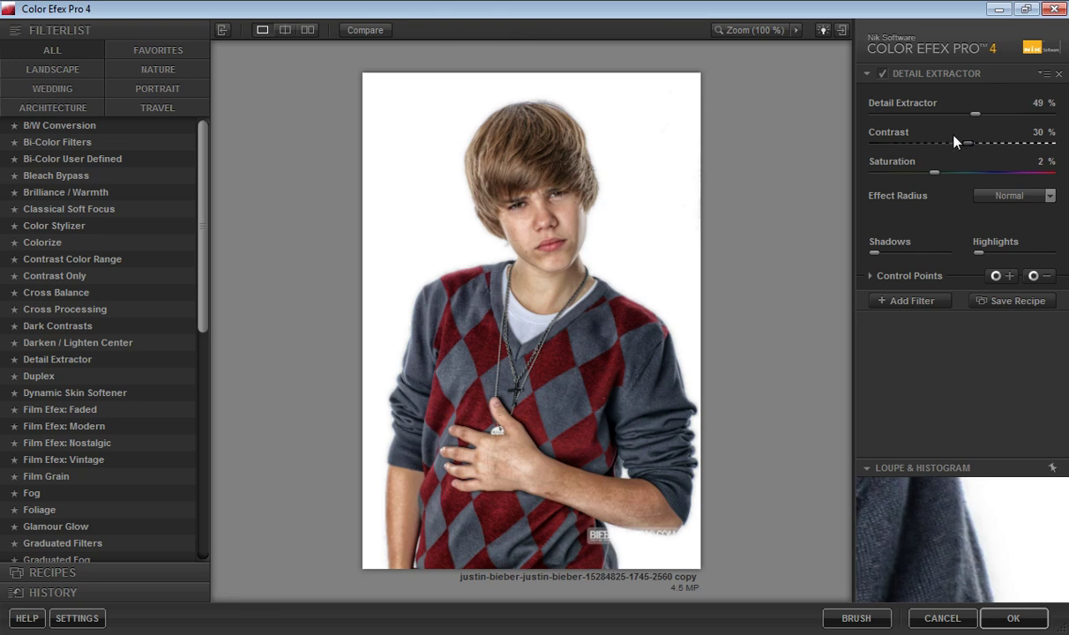
left_click(1014, 618)
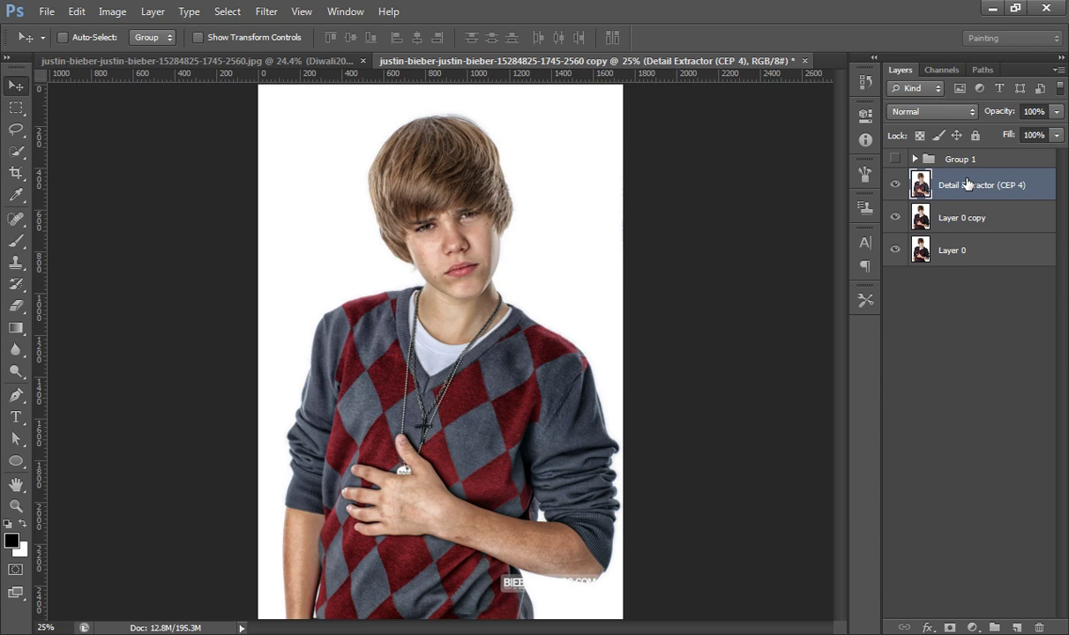
Apply Imagenomic Portraiture with its Smoothing: High preset to the Detail Extractor (CEP 4) layer.
left_click(262, 18)
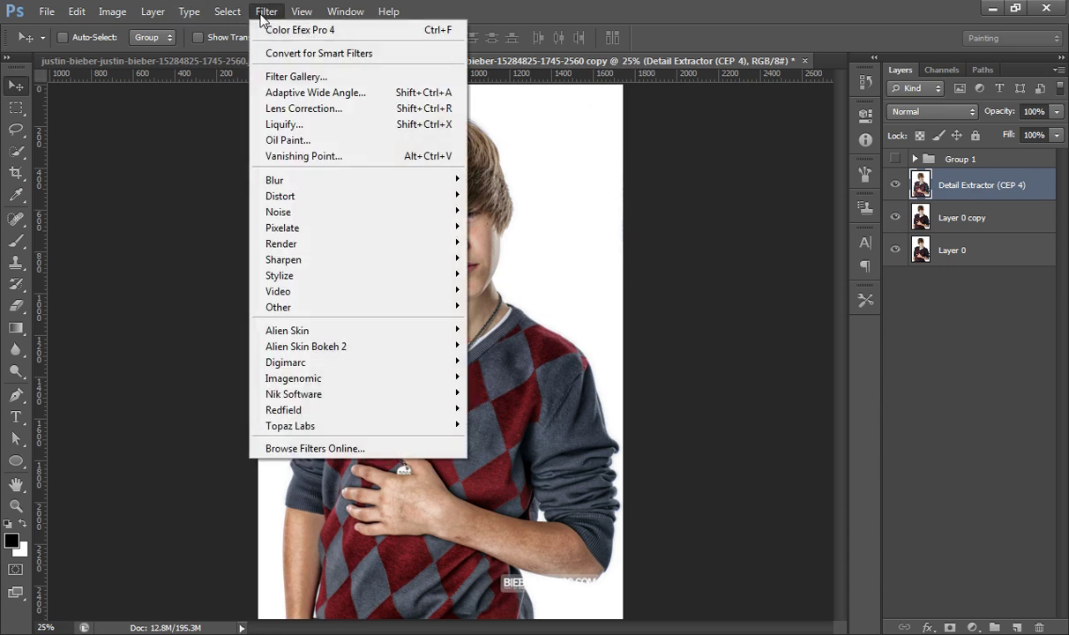
mouse_move(346, 218)
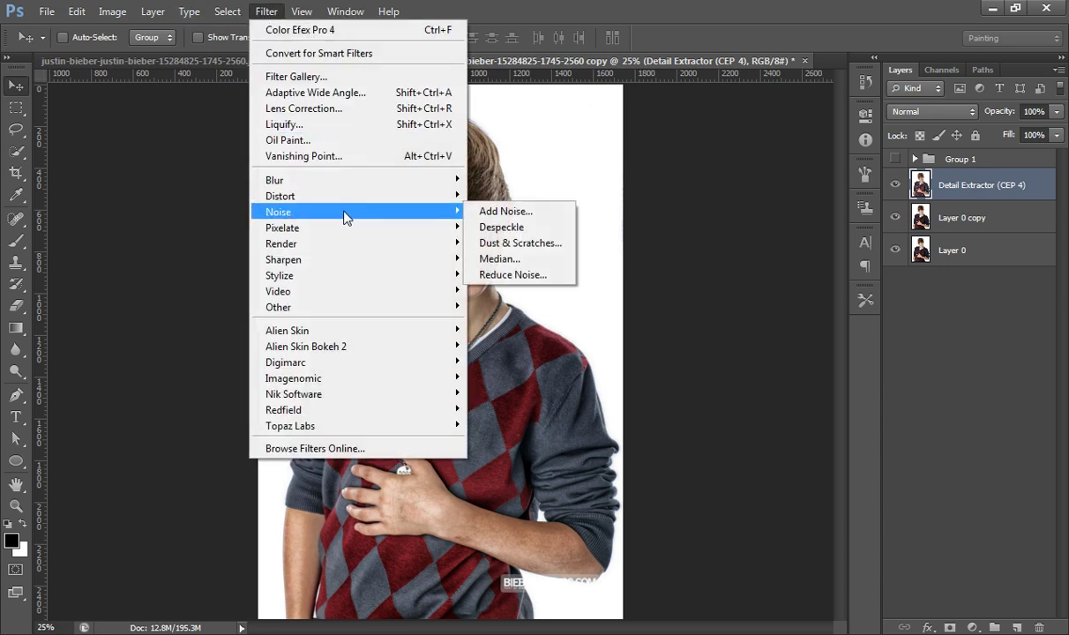
mouse_move(430, 380)
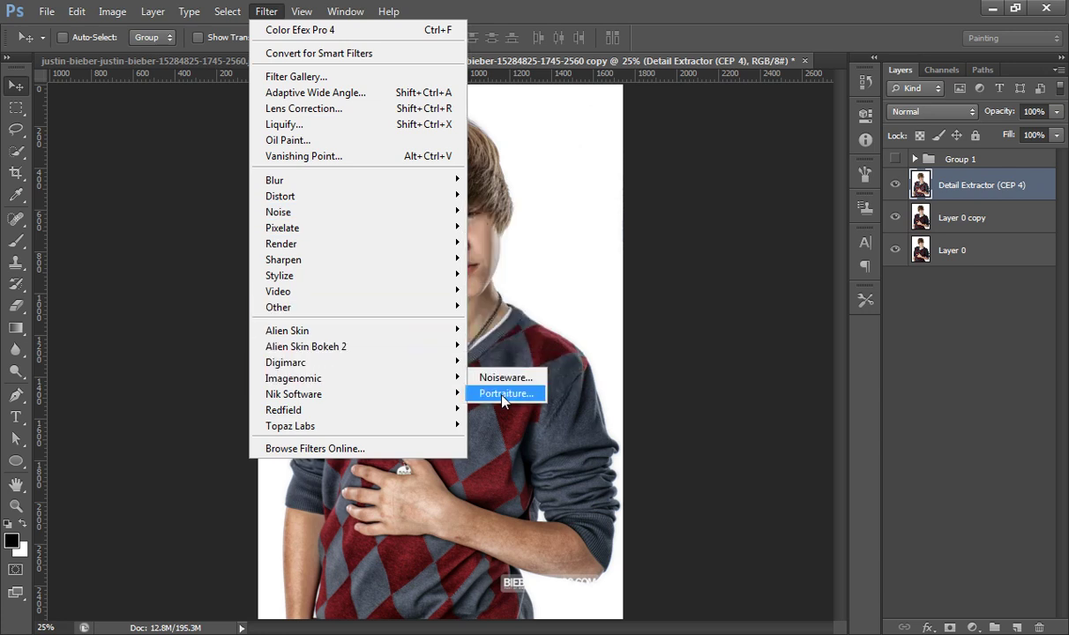
left_click(502, 397)
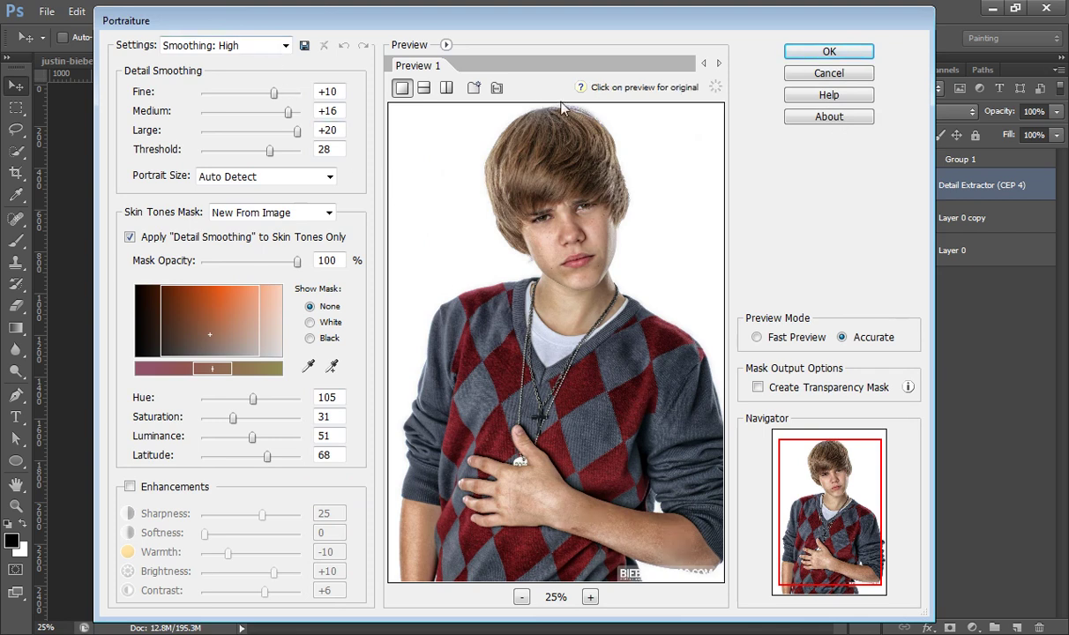
left_click(805, 57)
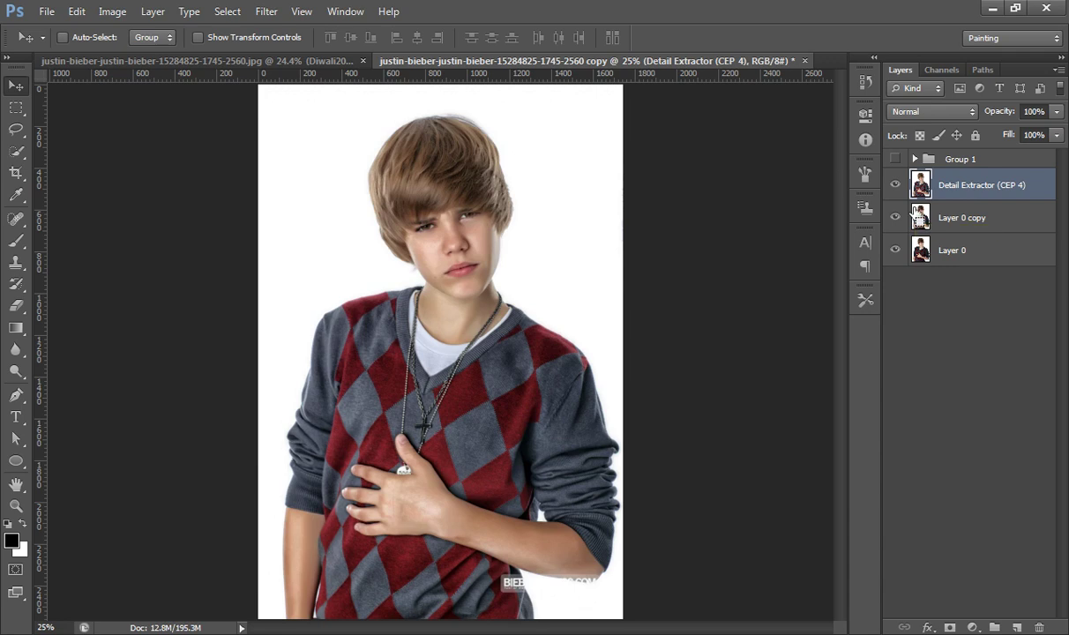
Duplicate the Detail Extractor (CEP 4) layer and set the copy's blend mode to Hard Light.
key("ctrl+j")
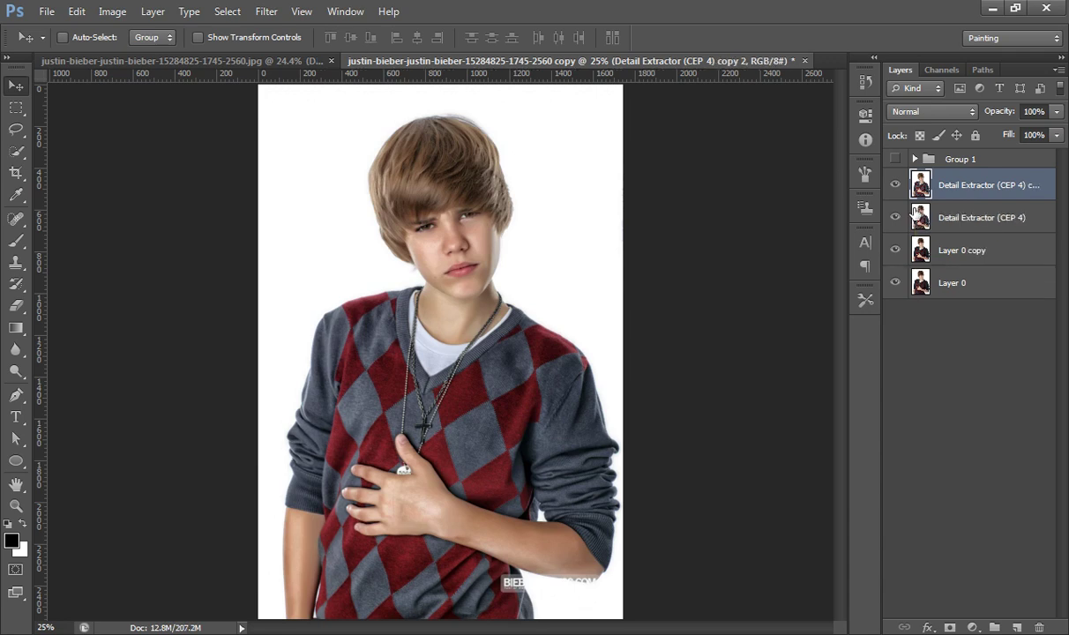
left_click(927, 112)
left_click(916, 356)
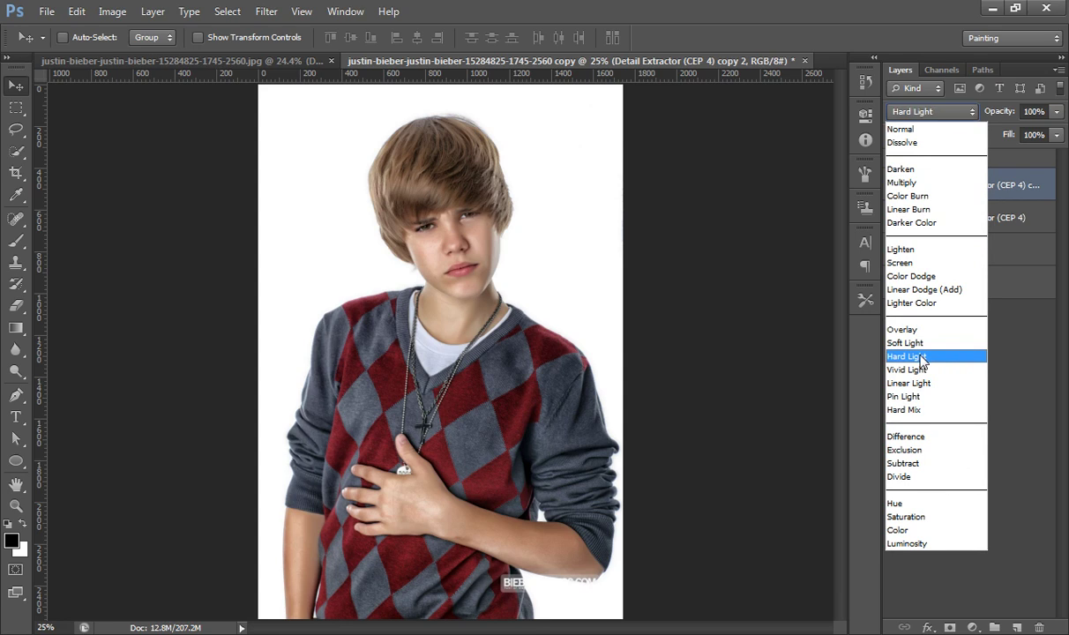
Apply a 5.9-pixel High Pass filter to the copy, then hide upper layers to compare.
left_click(268, 18)
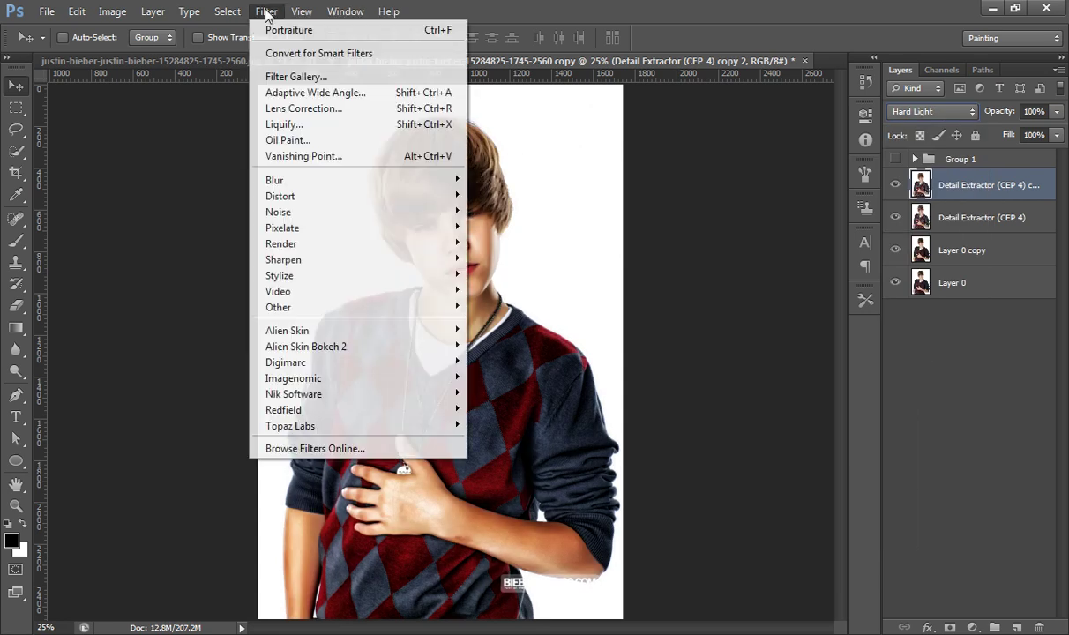
mouse_move(367, 280)
mouse_move(382, 307)
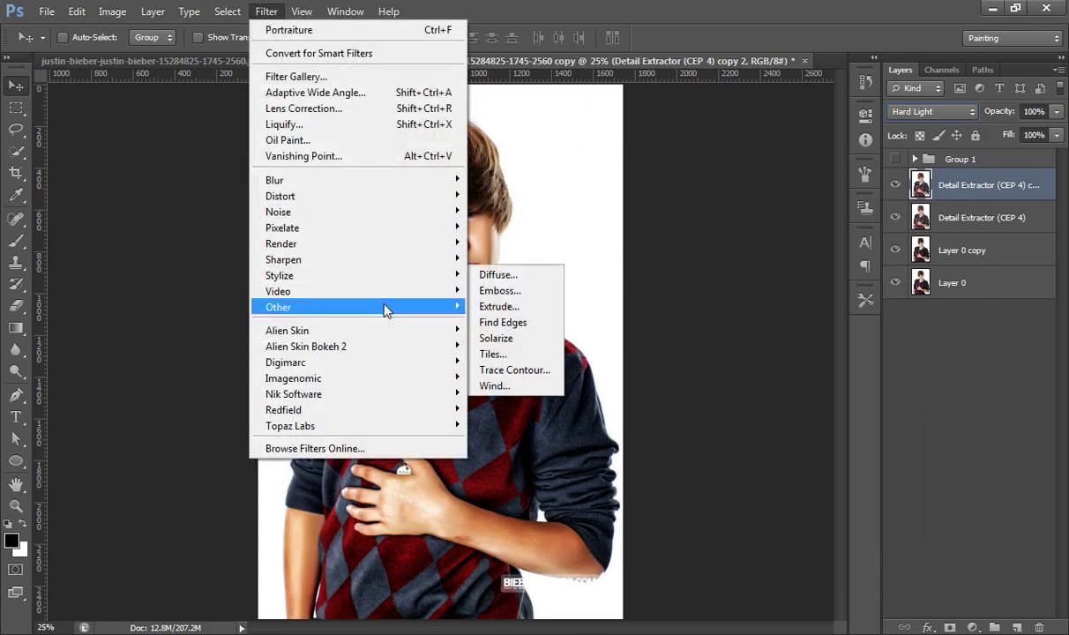
left_click(504, 322)
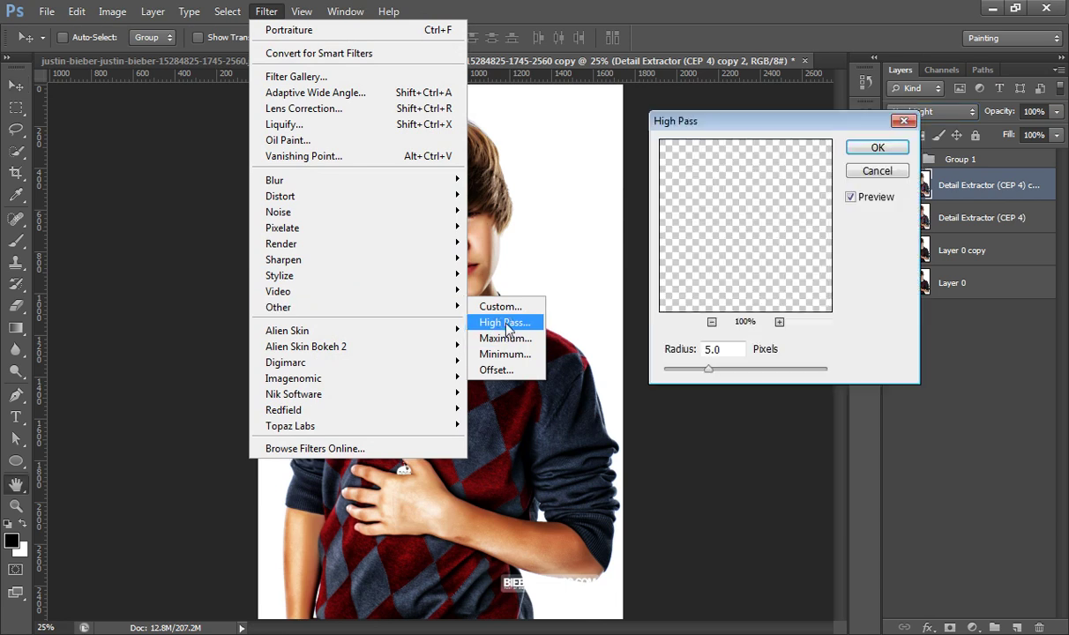
mouse_move(708, 369)
left_mouse_down()
mouse_move(733, 371)
mouse_move(718, 371)
left_mouse_up()
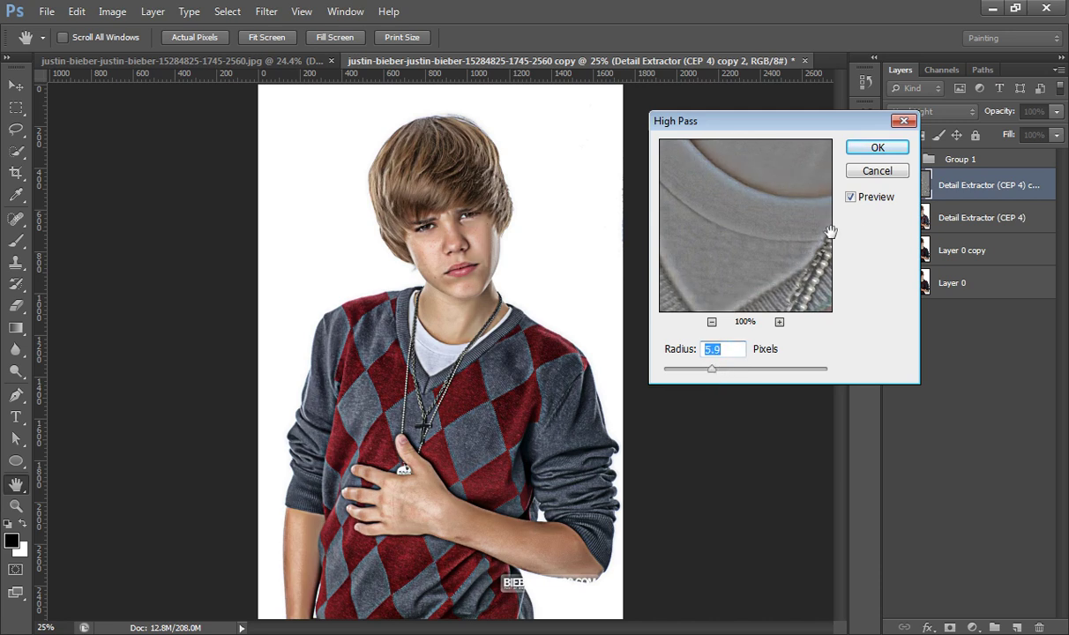
left_click(863, 148)
mouse_move(897, 184)
left_mouse_down()
mouse_move(898, 253)
mouse_move(896, 192)
left_mouse_up()
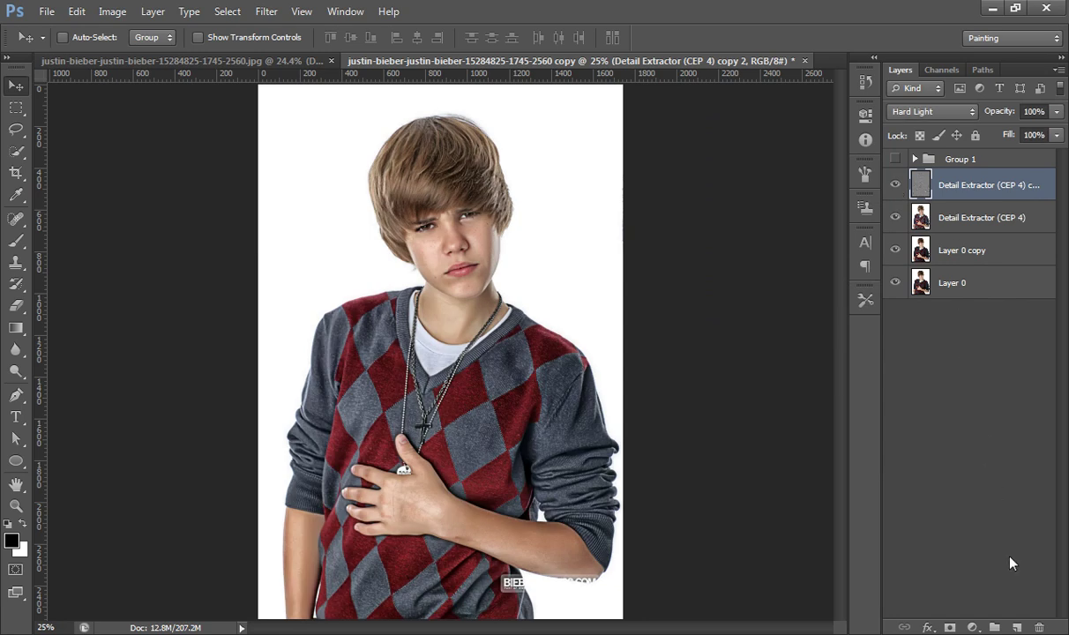
Add a new layer on top and fill it with 50% Gray.
left_click(1018, 627)
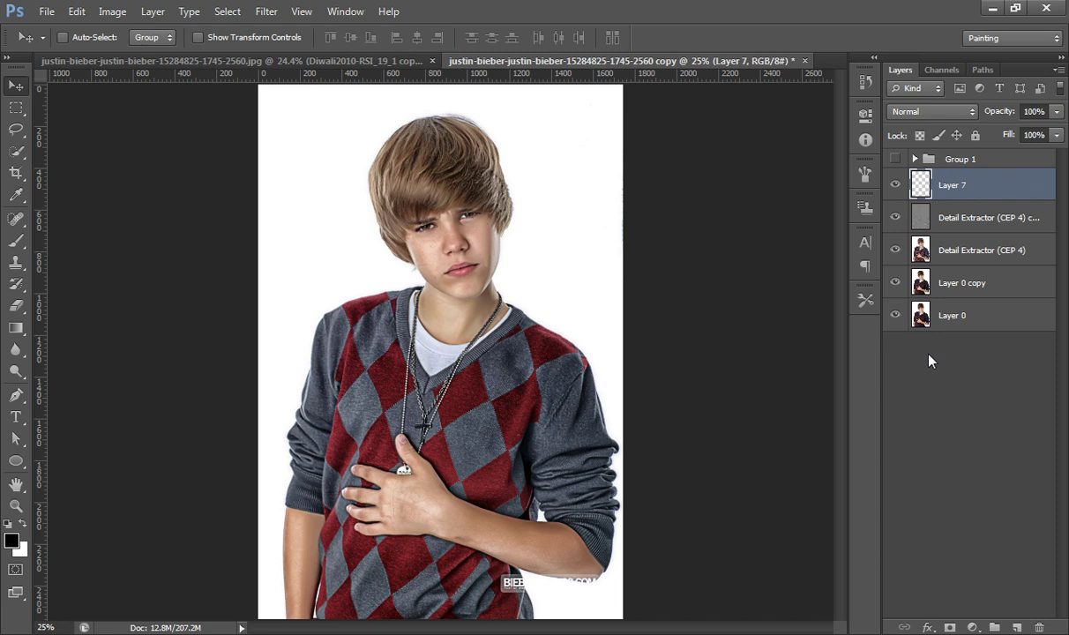
key("shift+F5")
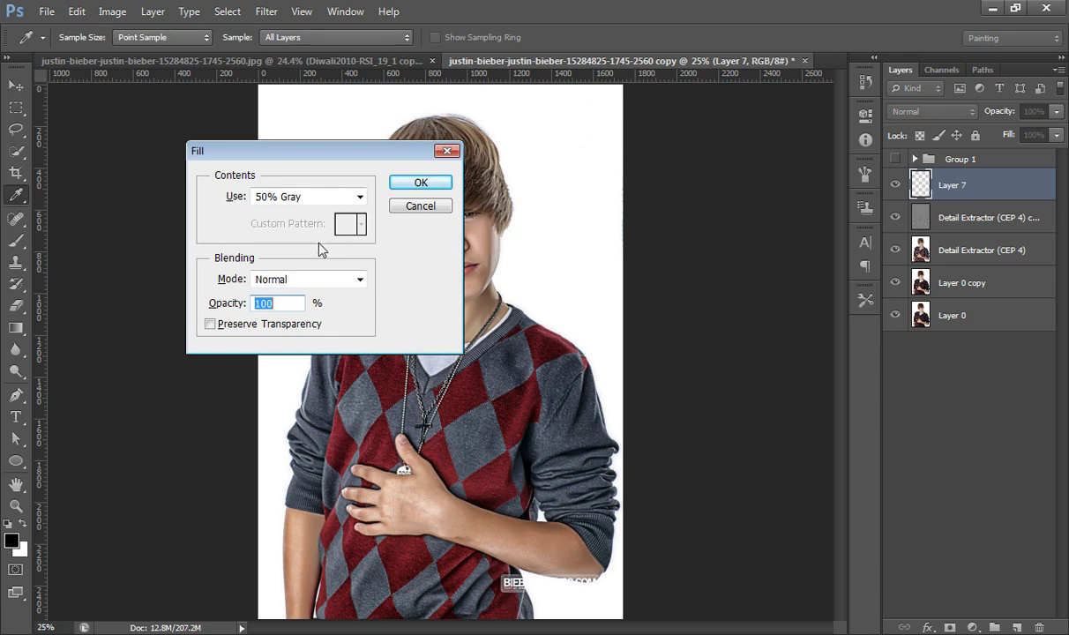
left_click(280, 203)
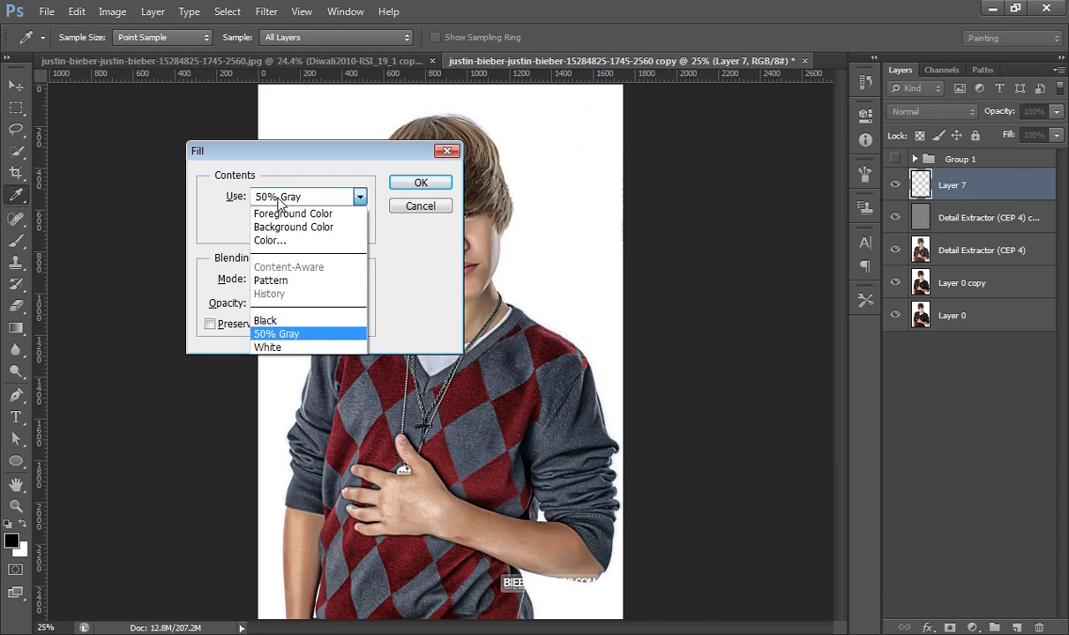
left_click(276, 334)
left_click(421, 185)
key("v")
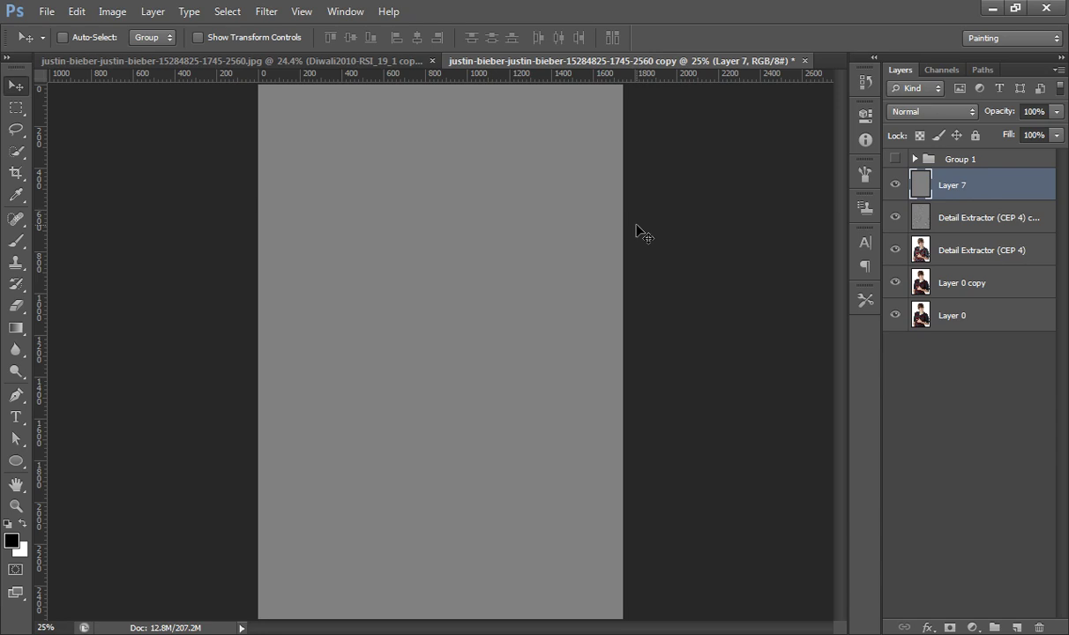
Blend the gray Layer 7 in Soft Light and look over the Dodge Tool flyout.
left_click(925, 112)
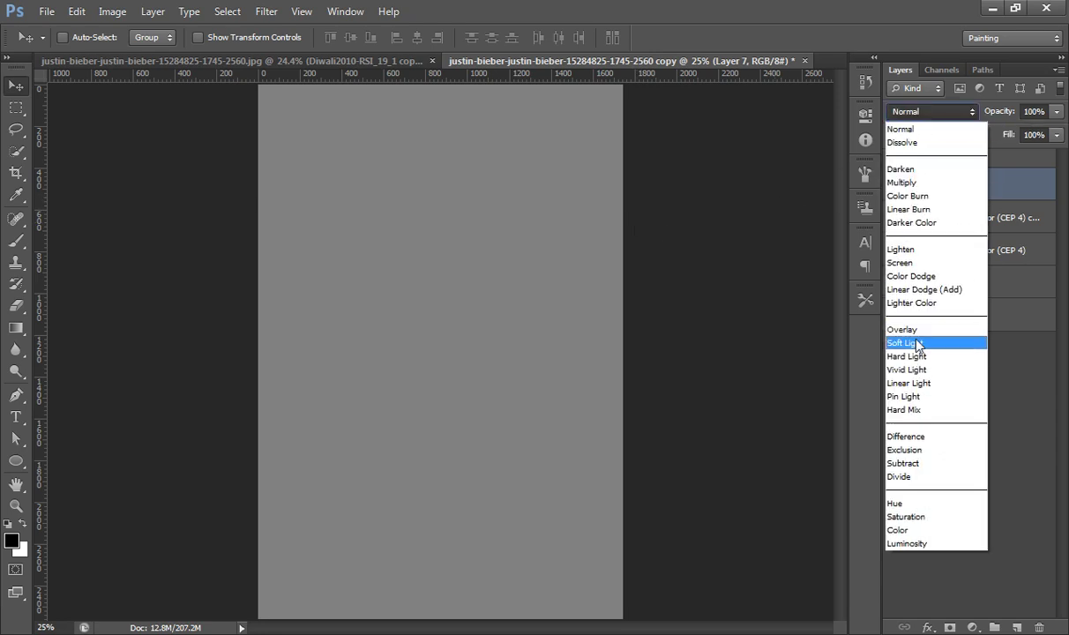
left_click(917, 344)
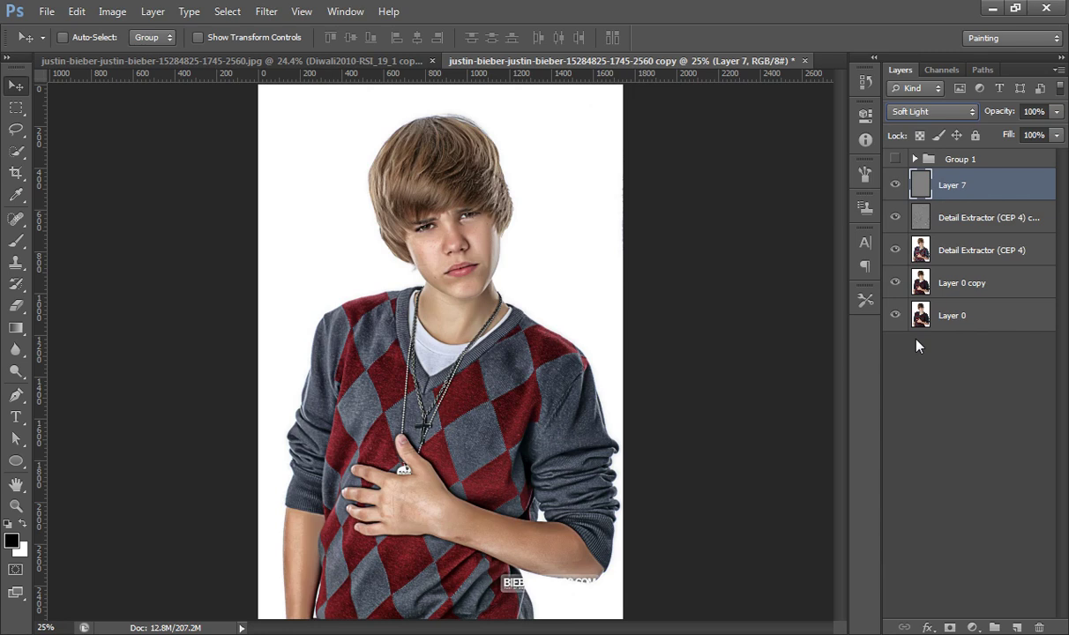
left_click(15, 373)
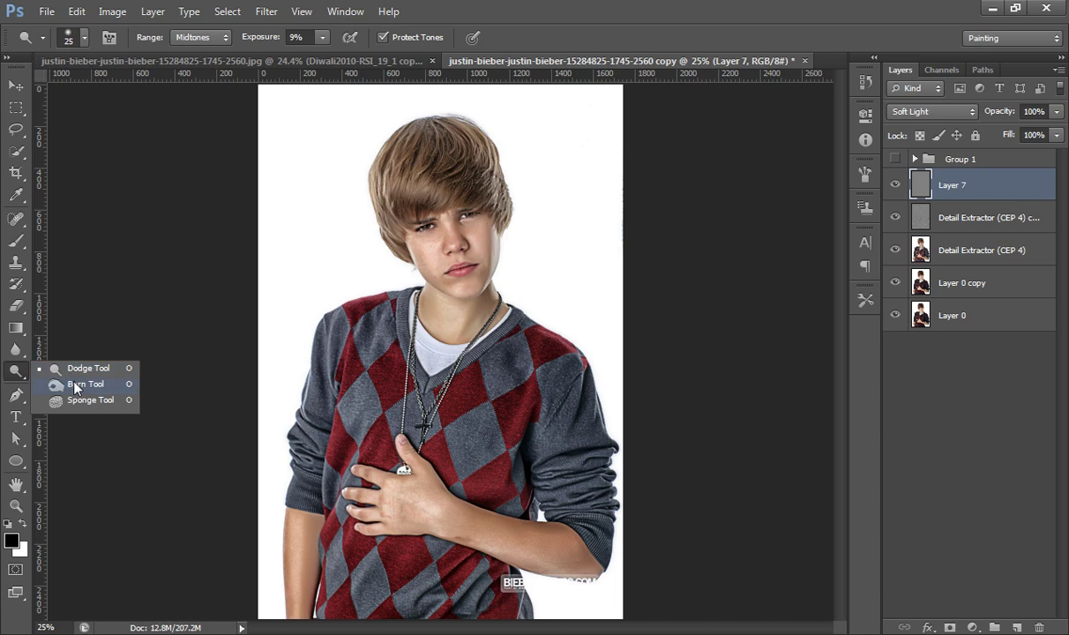
left_click(492, 13)
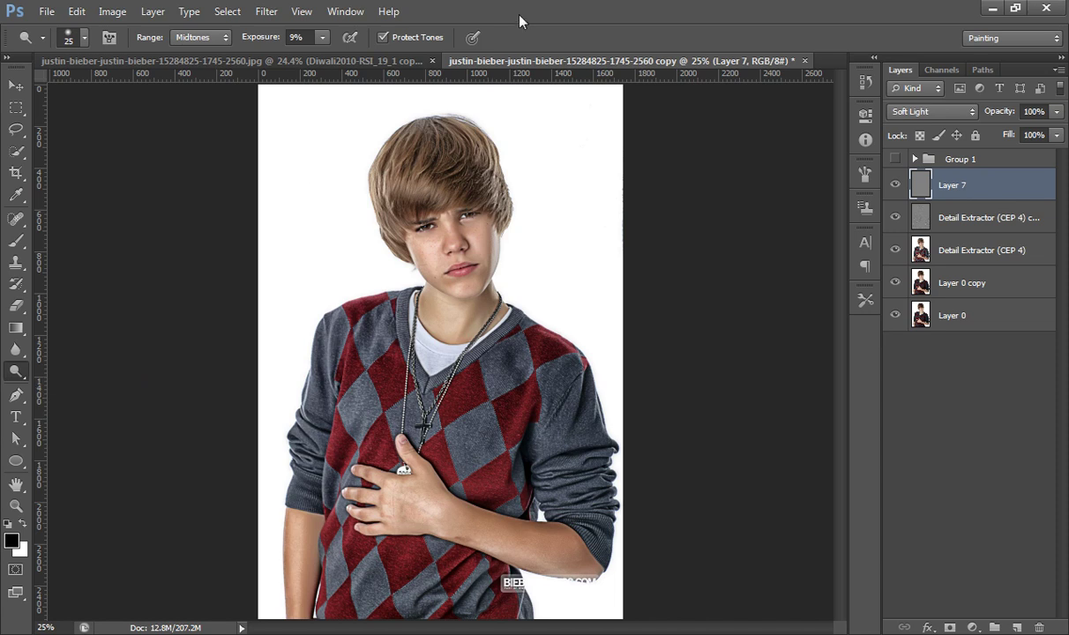
Restore the prepared Layer 3 copy dodge-and-burn layer and toggle its visibility twice to compare.
key("ctrl+z")
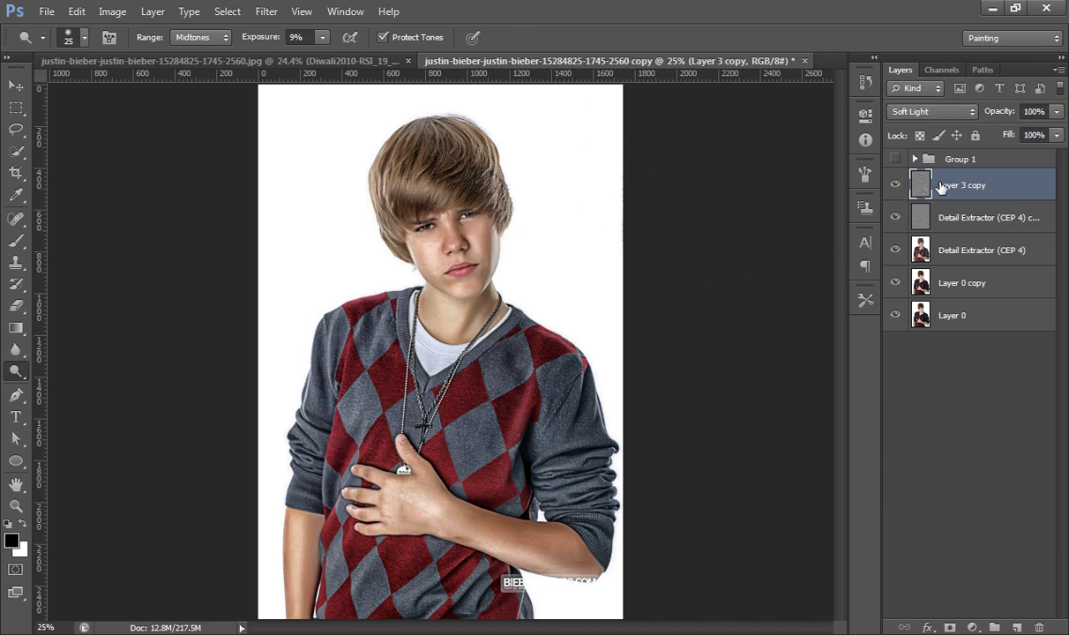
left_click(895, 188)
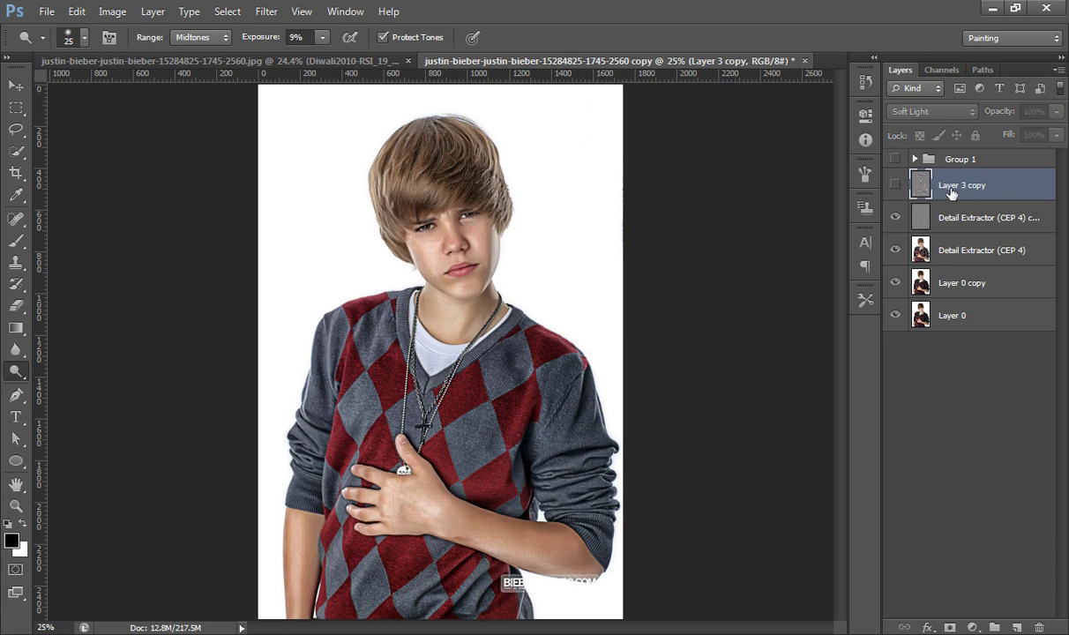
left_click(897, 187)
left_click(898, 187)
left_click(897, 187)
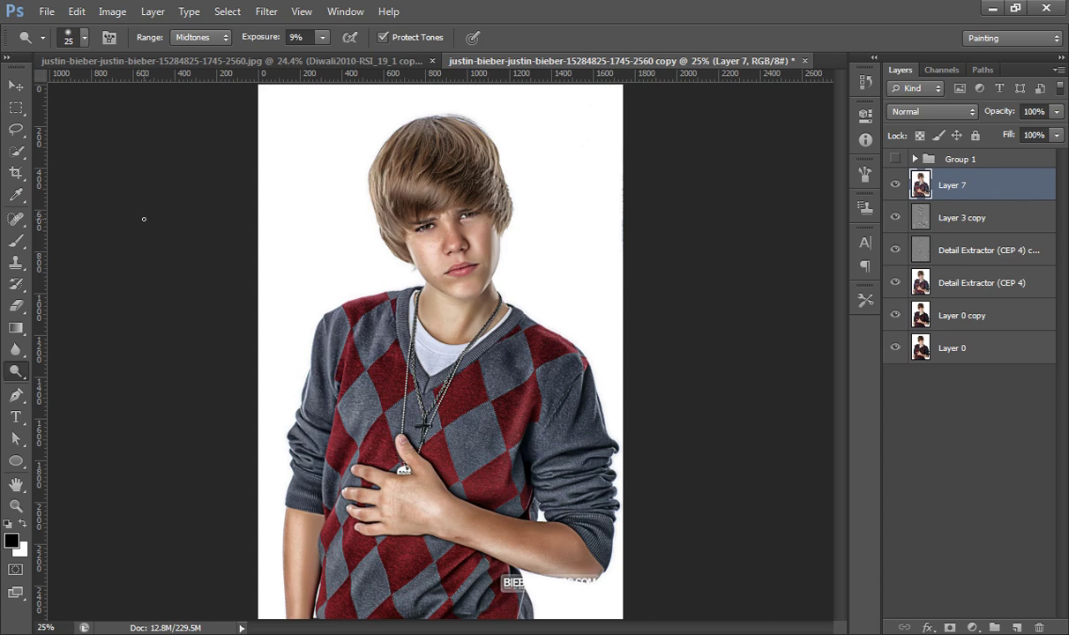
Select the white background with the Magic Wand and copy the cut-out portrait onto Layer 8.
left_click(16, 151)
left_click(71, 167)
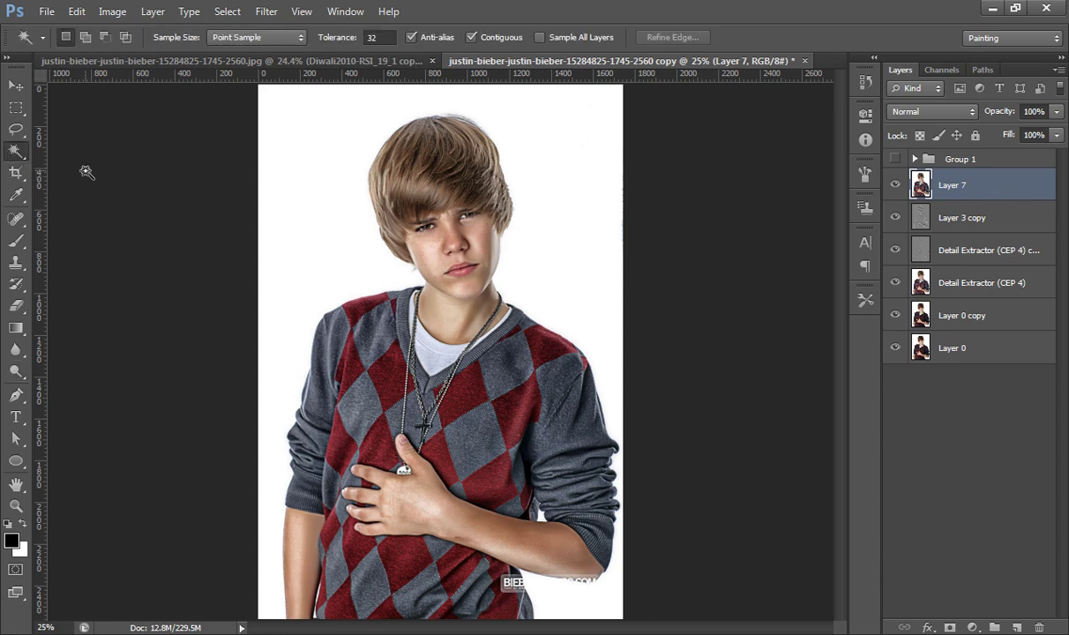
left_click(283, 185)
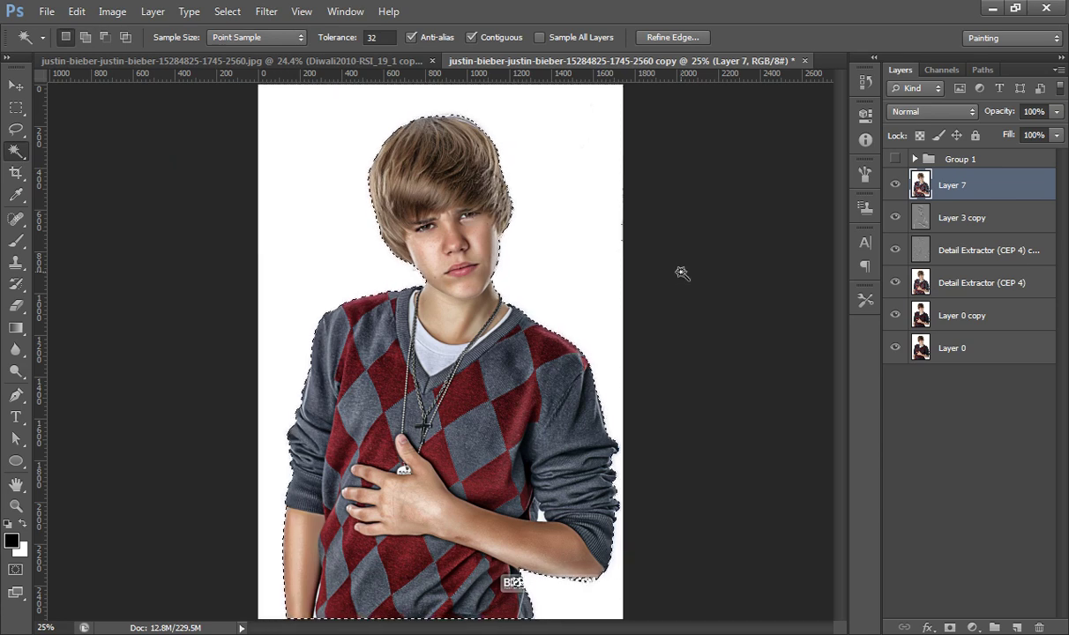
key("ctrl+j")
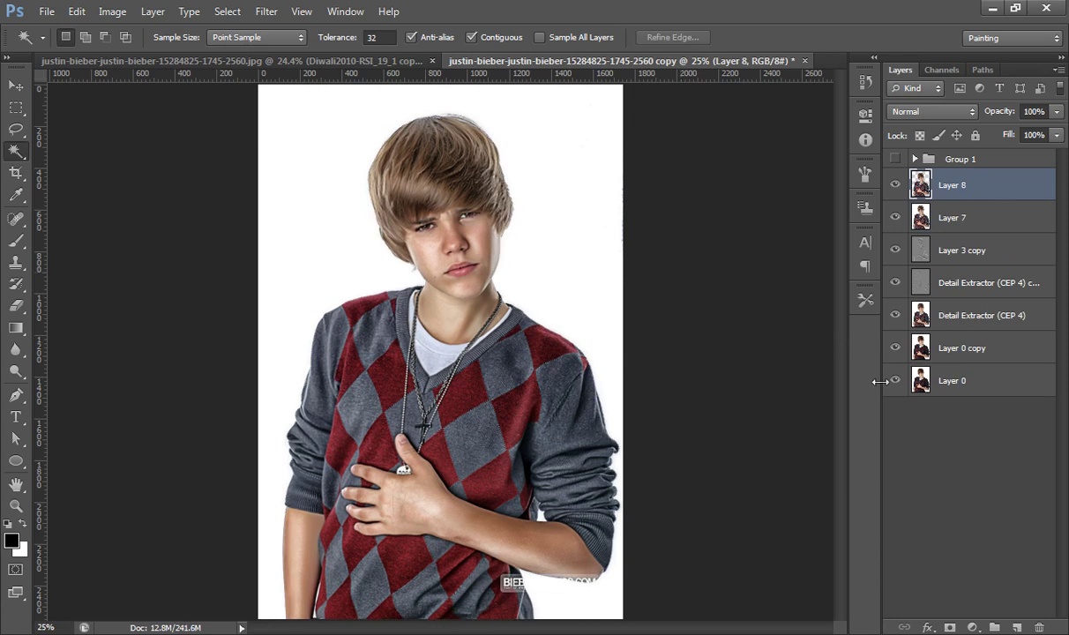
Hide the lower layers and paste the blurred city-night street photo directly beneath Layer 8.
mouse_move(895, 381)
left_mouse_down()
mouse_move(903, 219)
mouse_move(899, 374)
left_mouse_up()
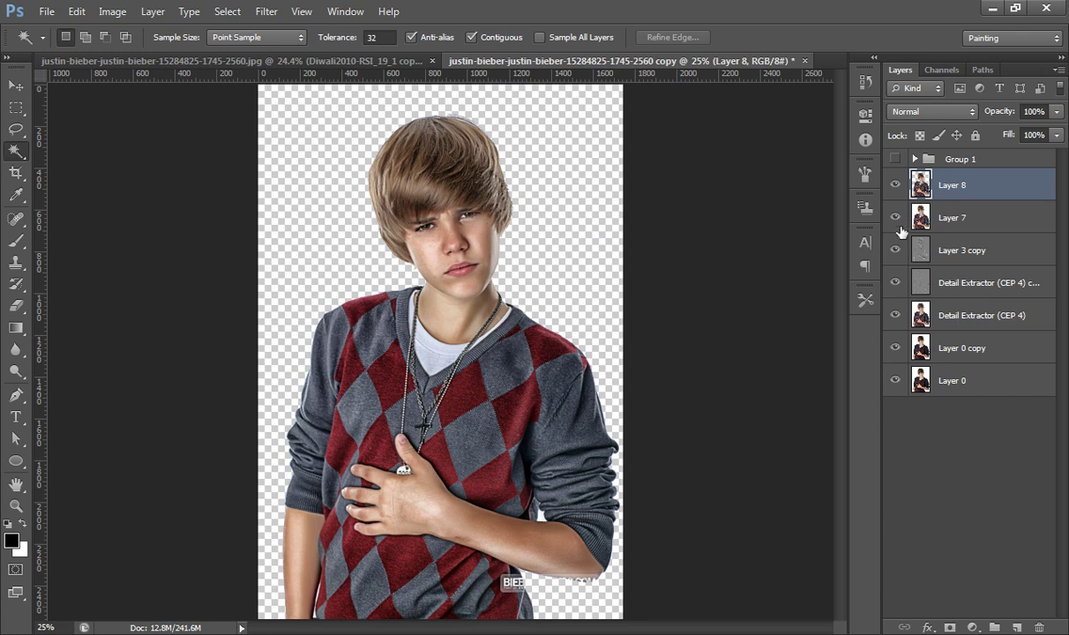
key("ctrl+v")
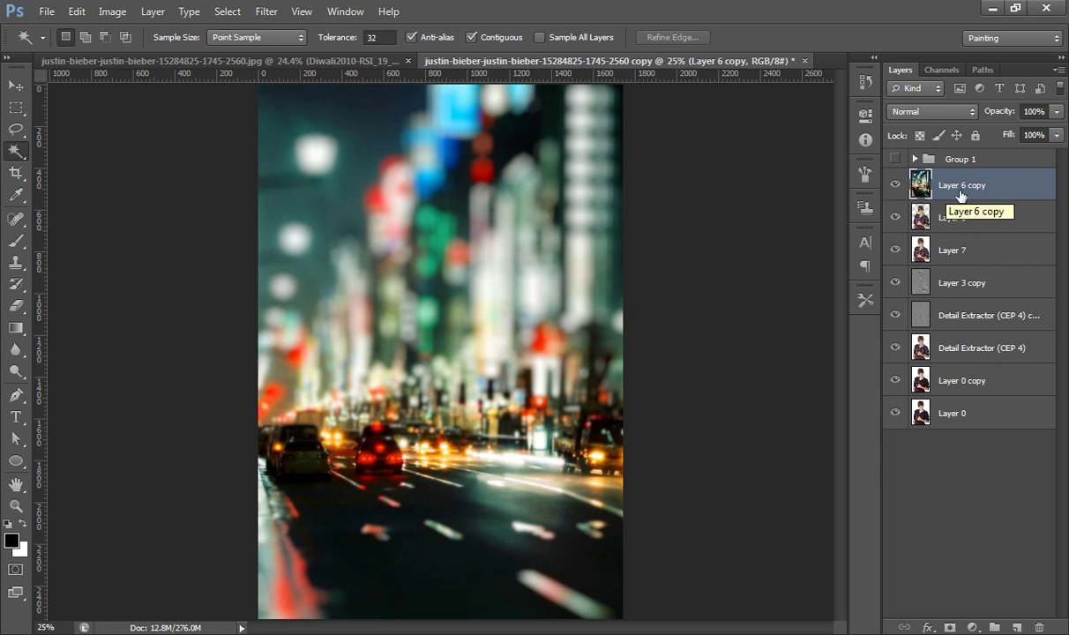
left_click_drag(961, 196, 963, 237)
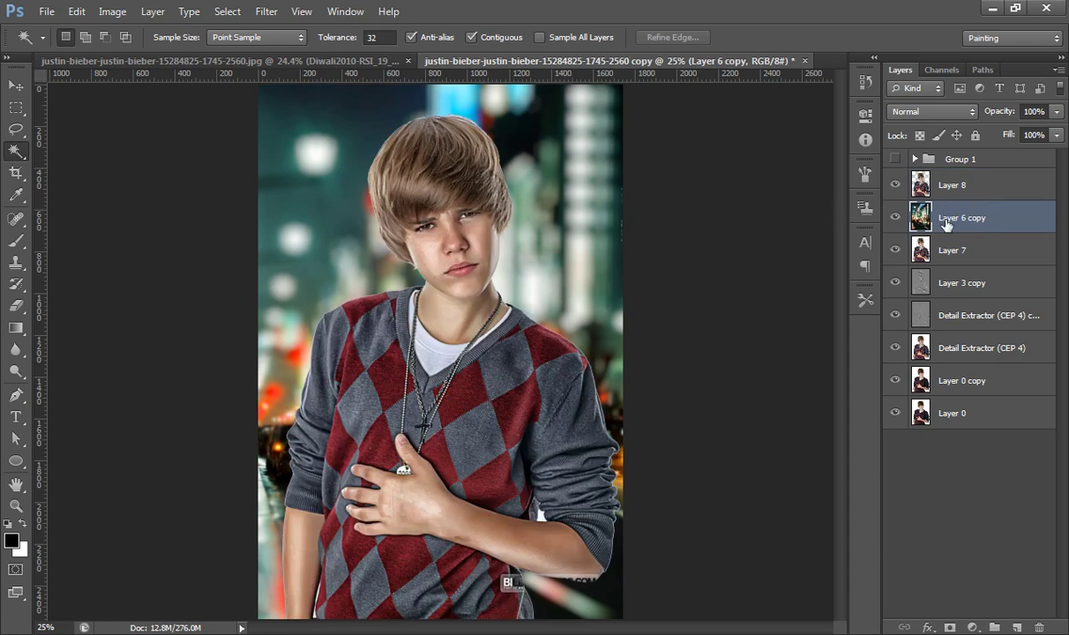
left_click(953, 190)
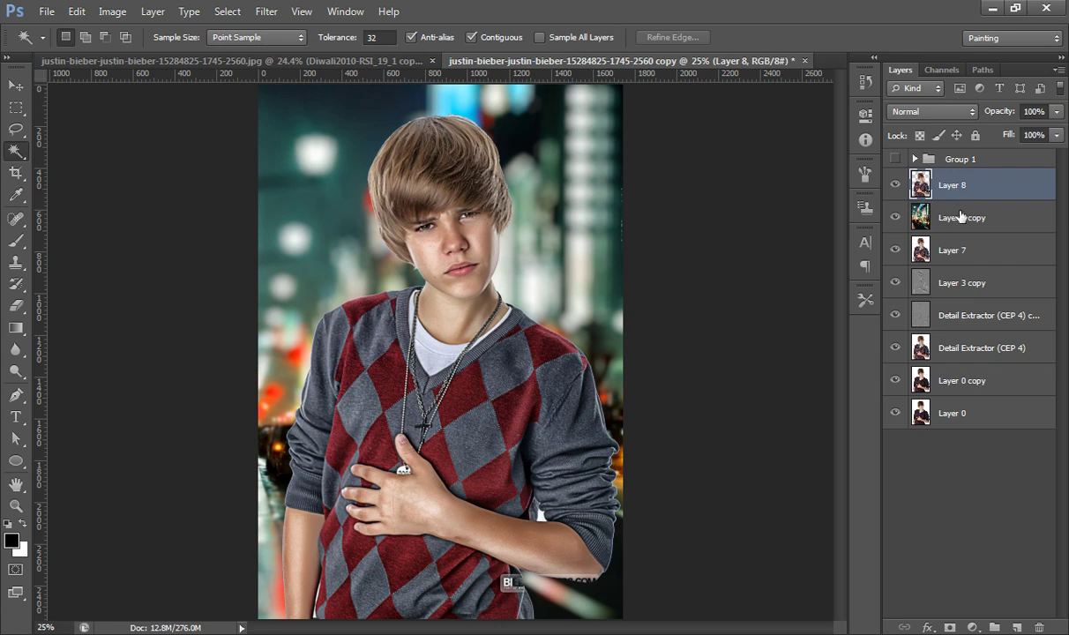
Add a Color Balance above Layer 6 copy with midtones Red +64, Green +9, Yellow −44.
left_click(936, 216)
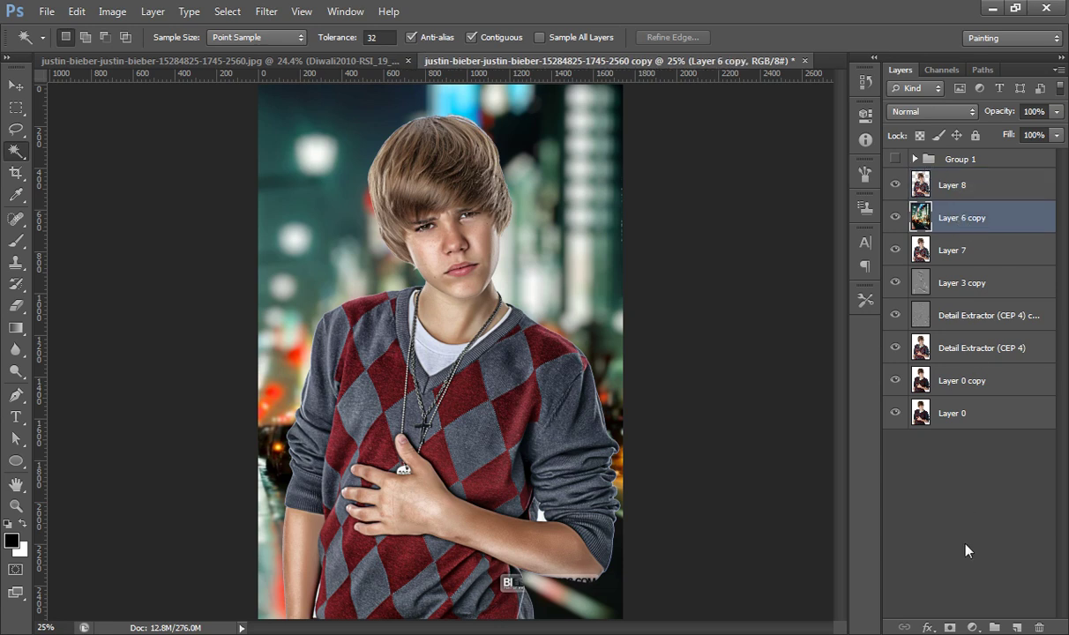
left_click(970, 625)
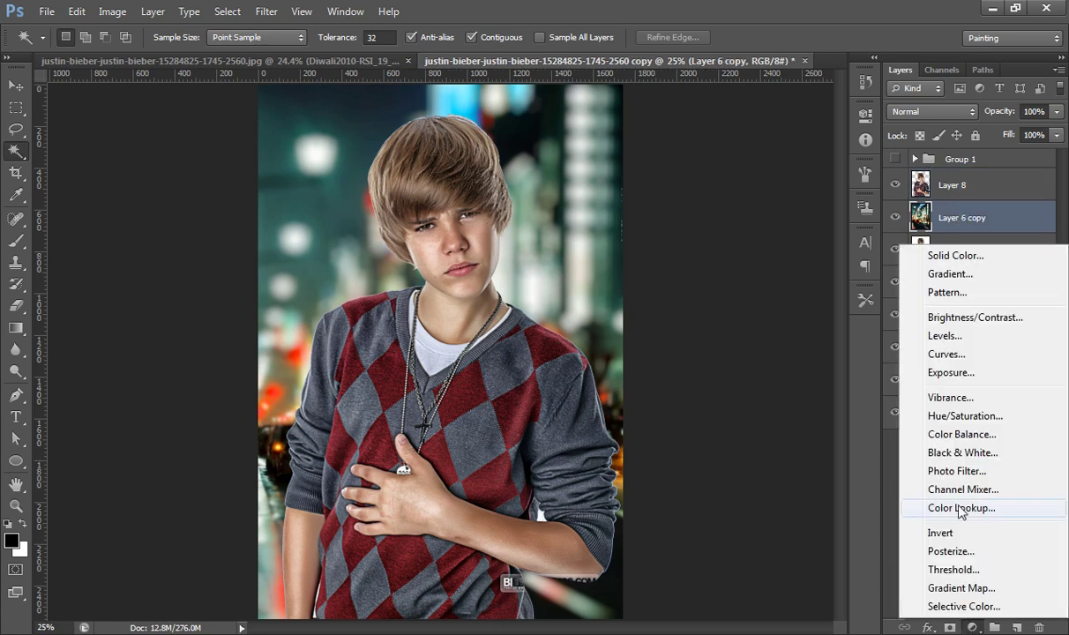
left_click(959, 437)
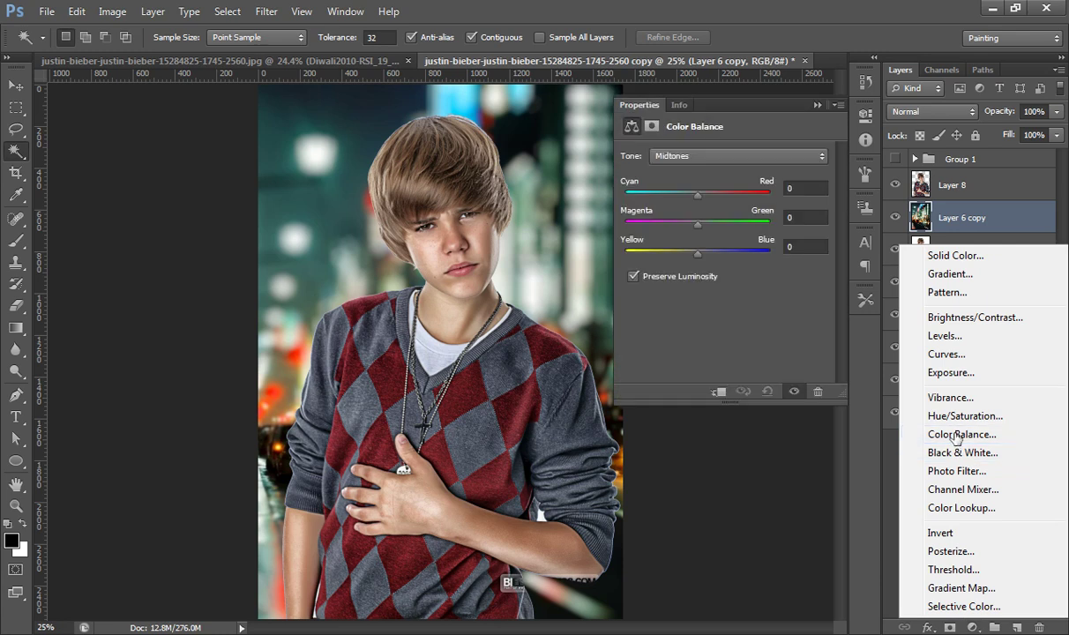
left_click_drag(698, 201, 740, 202)
mouse_move(698, 254)
left_mouse_down()
mouse_move(655, 253)
mouse_move(745, 202)
mouse_move(684, 226)
mouse_move(706, 233)
left_mouse_up()
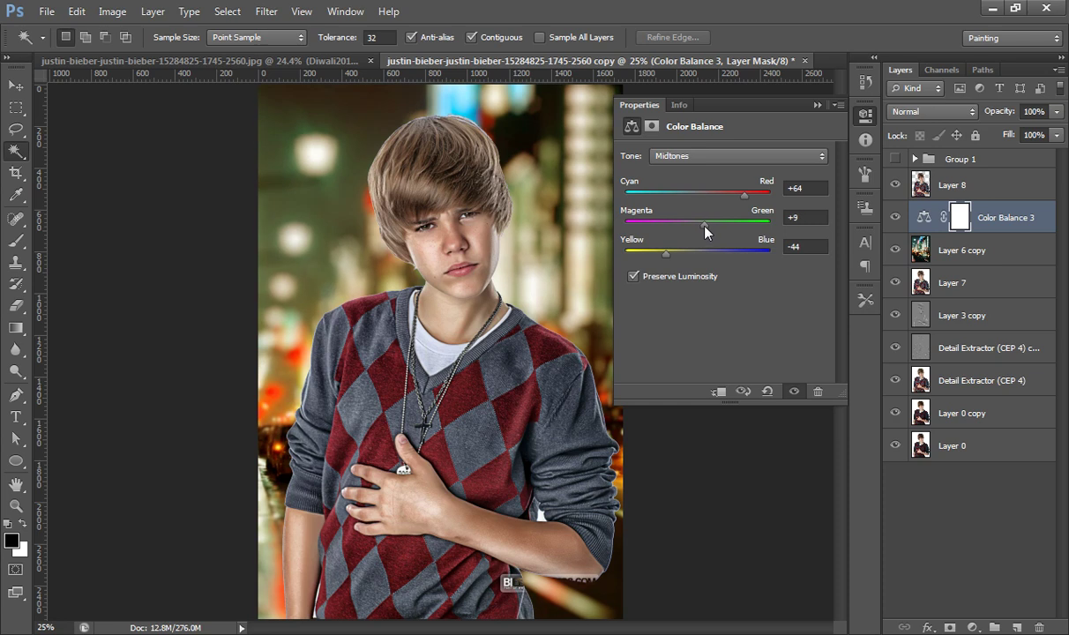
left_click(818, 104)
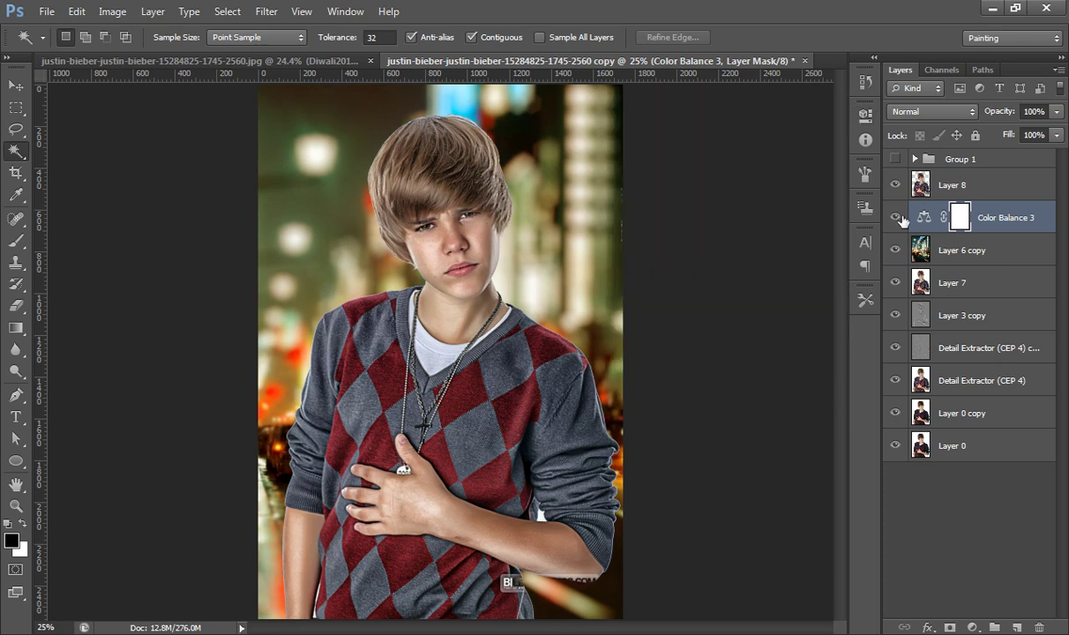
Toggle Color Balance 3 off and on to compare, then select Layer 8.
left_click(895, 219)
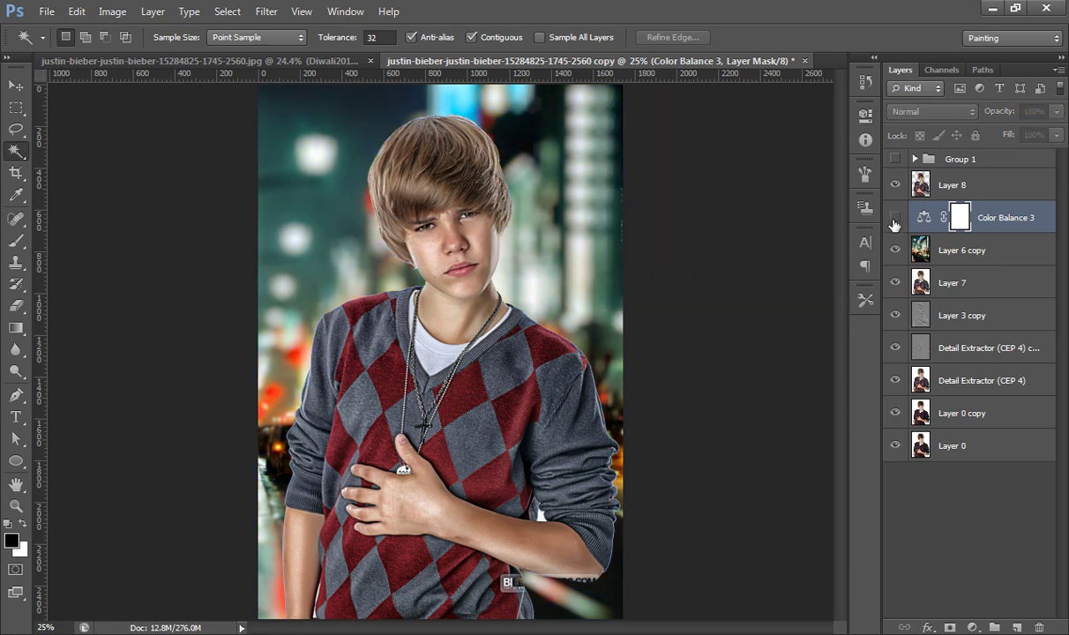
left_click(895, 219)
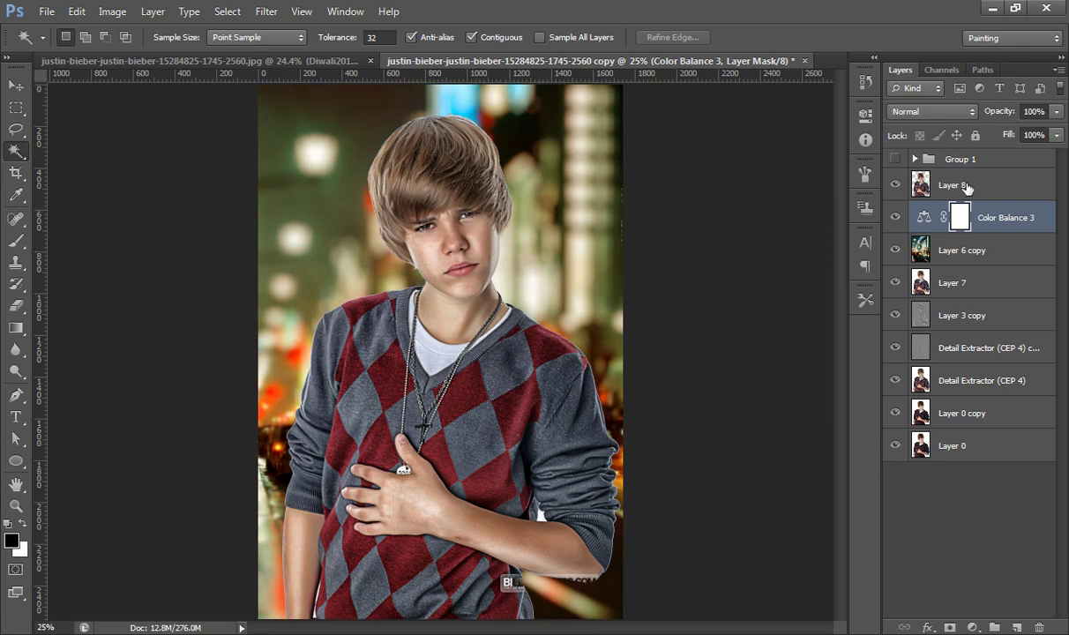
left_click(967, 187)
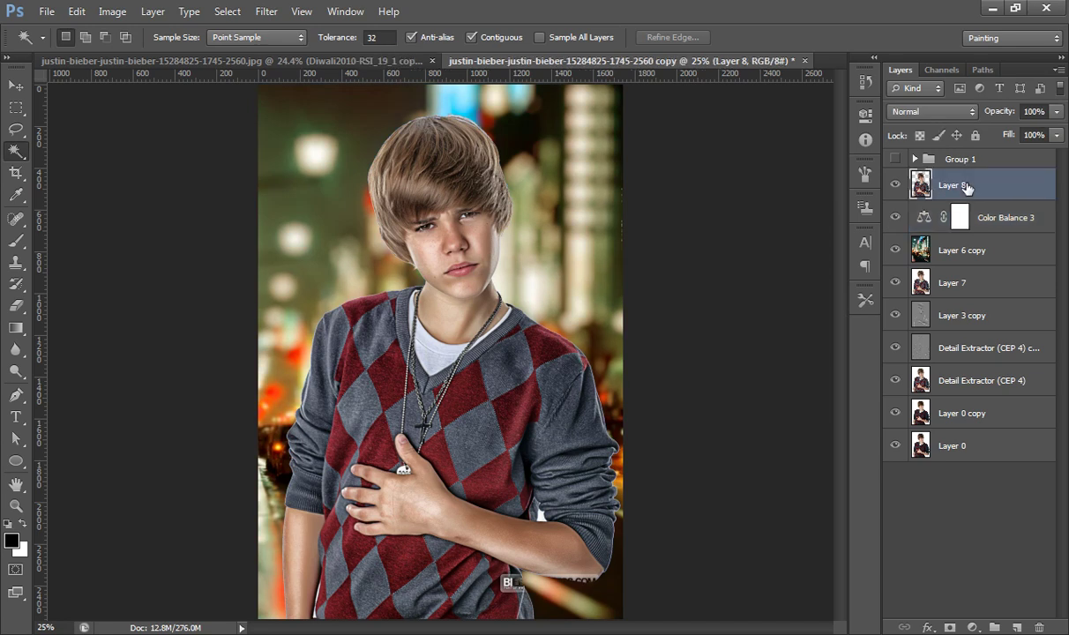
Add a Color Balance clipped to Layer 8 with midtones Red +24 and Yellow −40.
left_click(973, 628)
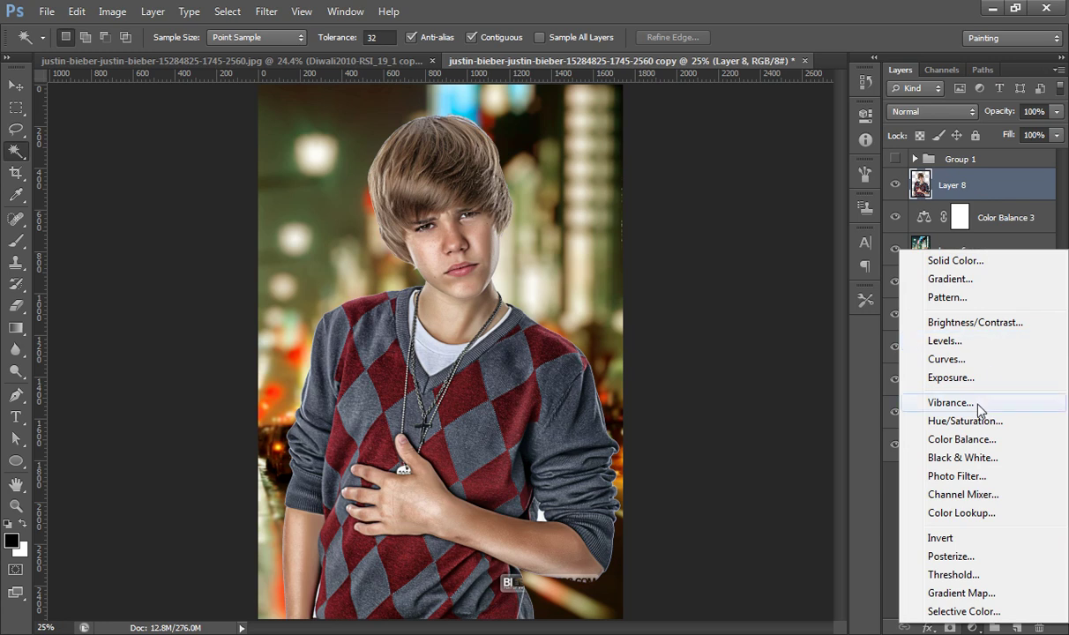
left_click(971, 439)
left_click_drag(698, 194, 737, 194)
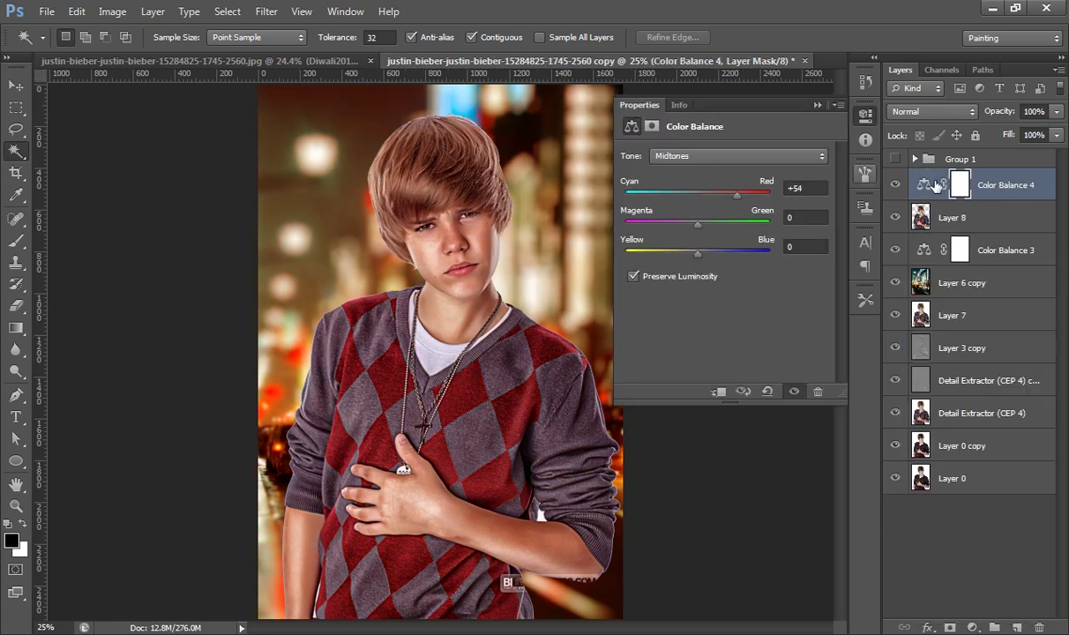
mouse_move(1007, 208)
left_mouse_down()
mouse_move(995, 217)
mouse_move(1000, 197)
left_mouse_up()
left_click(1000, 198, "alt")
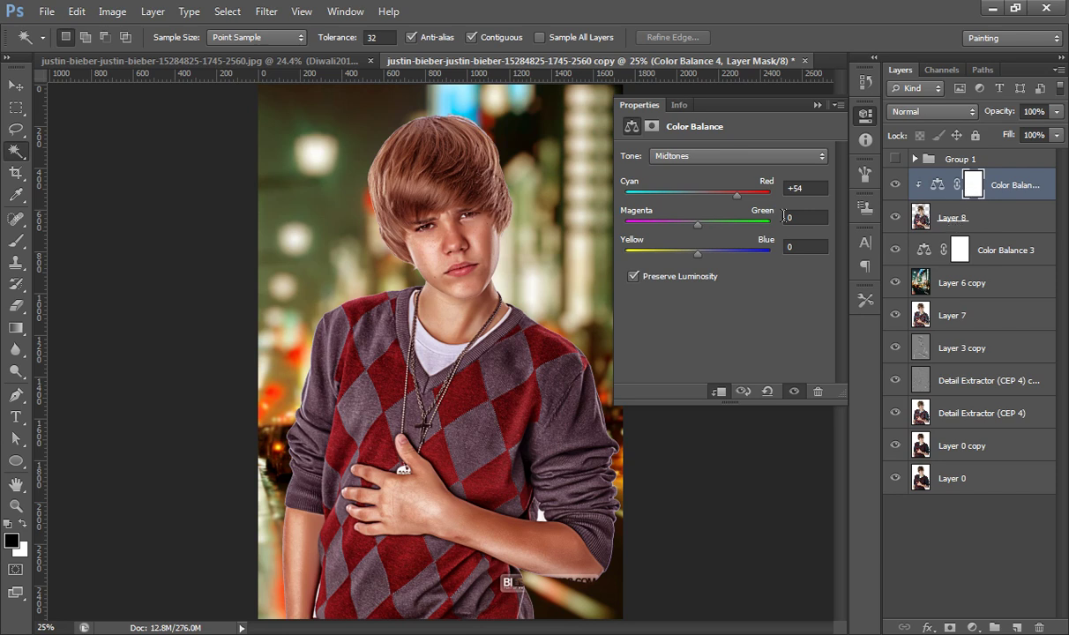
left_click_drag(703, 258, 669, 257)
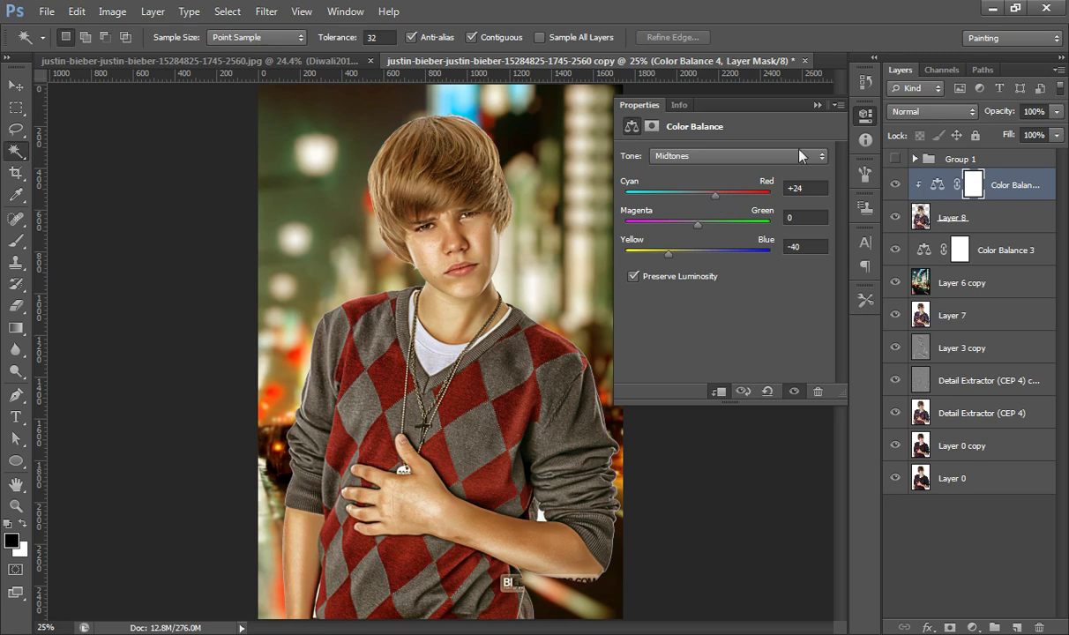
left_click(817, 105)
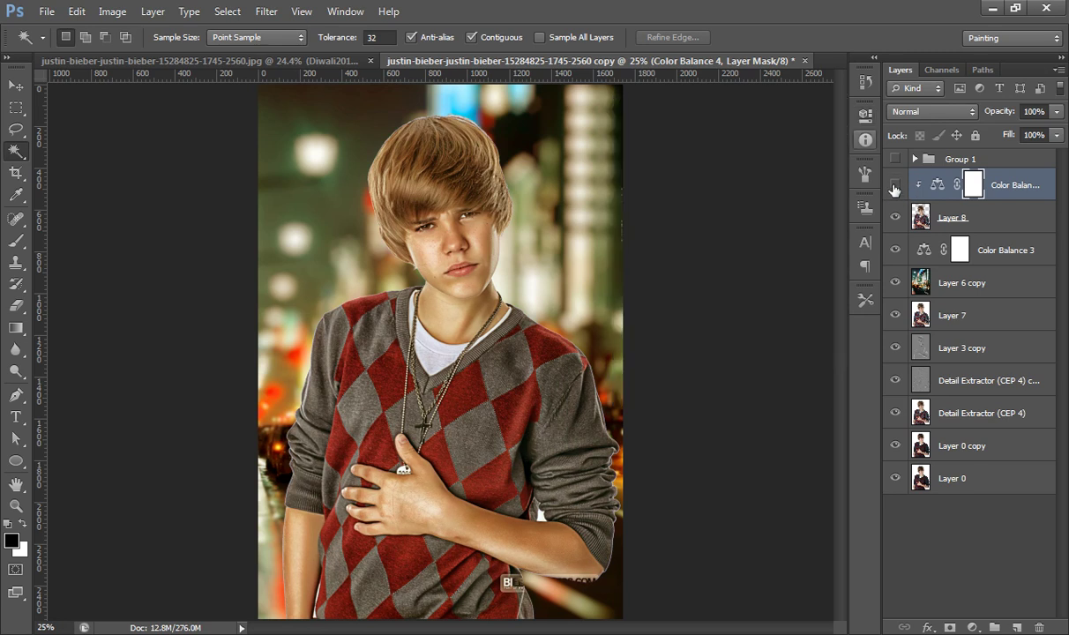
Compare the portrait warming on and off, then lower its opacity to 85%.
left_click(895, 186)
left_click(895, 185)
left_click_drag(1002, 116, 988, 116)
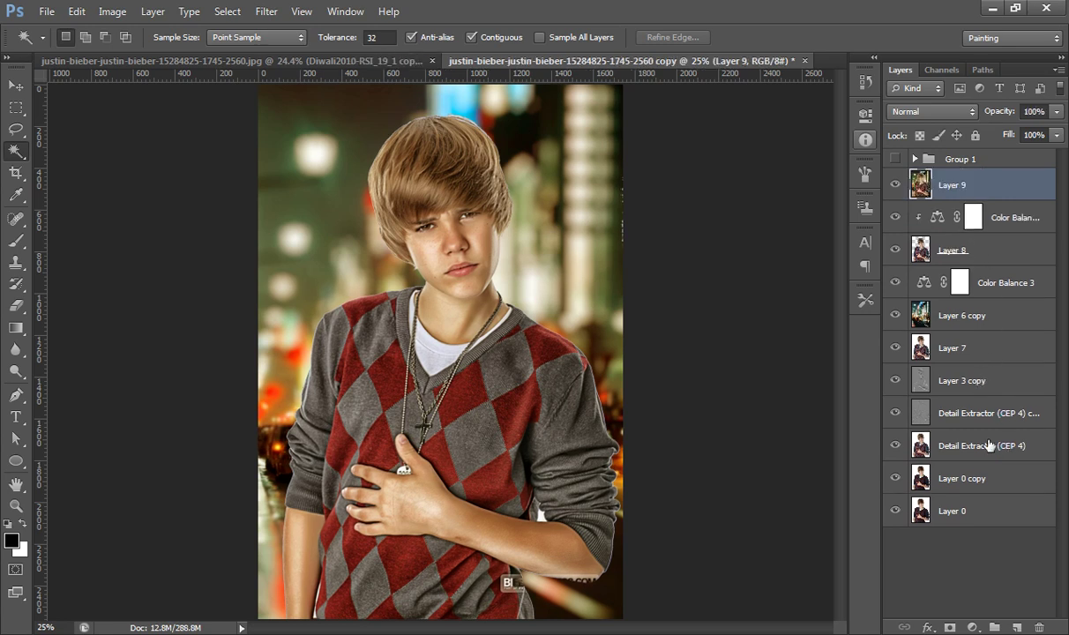
Add a Levels adjustment layer with the black input level raised to 79.
left_click(972, 626)
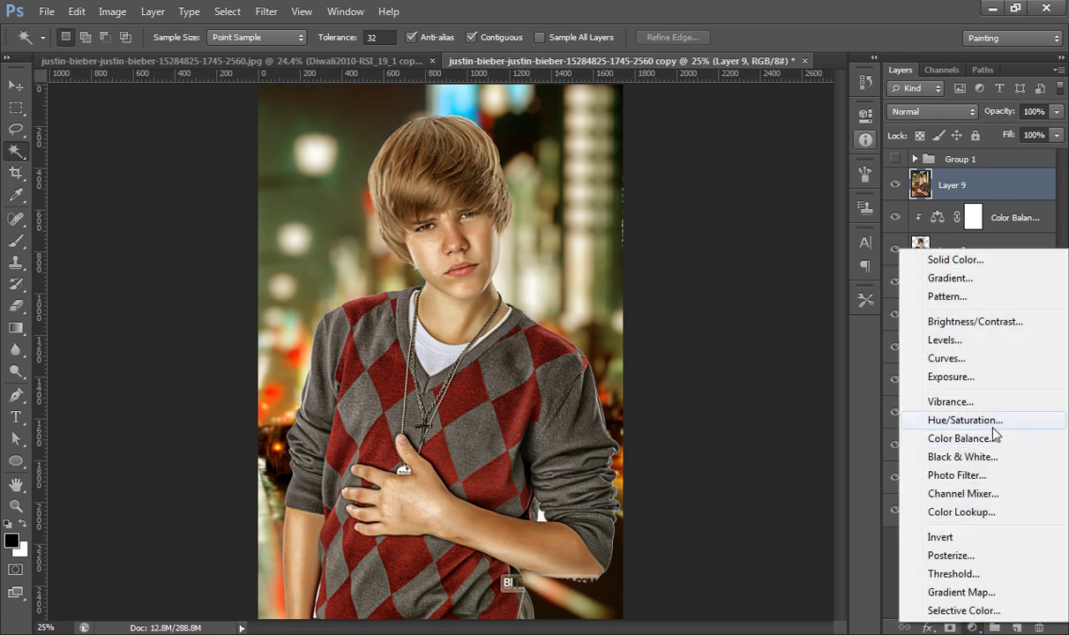
left_click(960, 341)
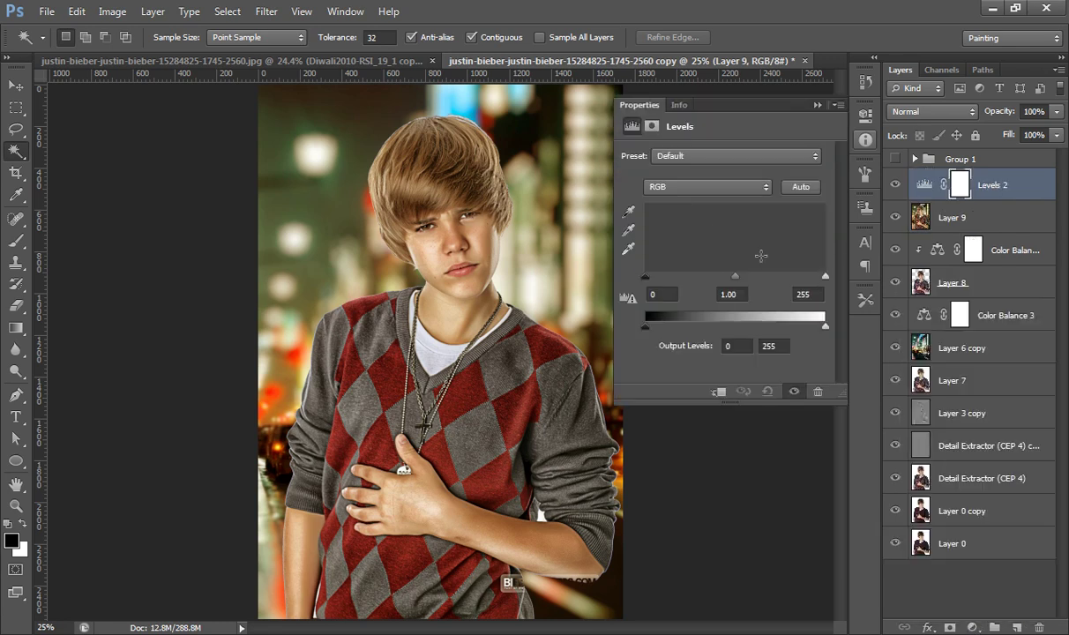
left_click_drag(645, 276, 703, 277)
key("backslash")
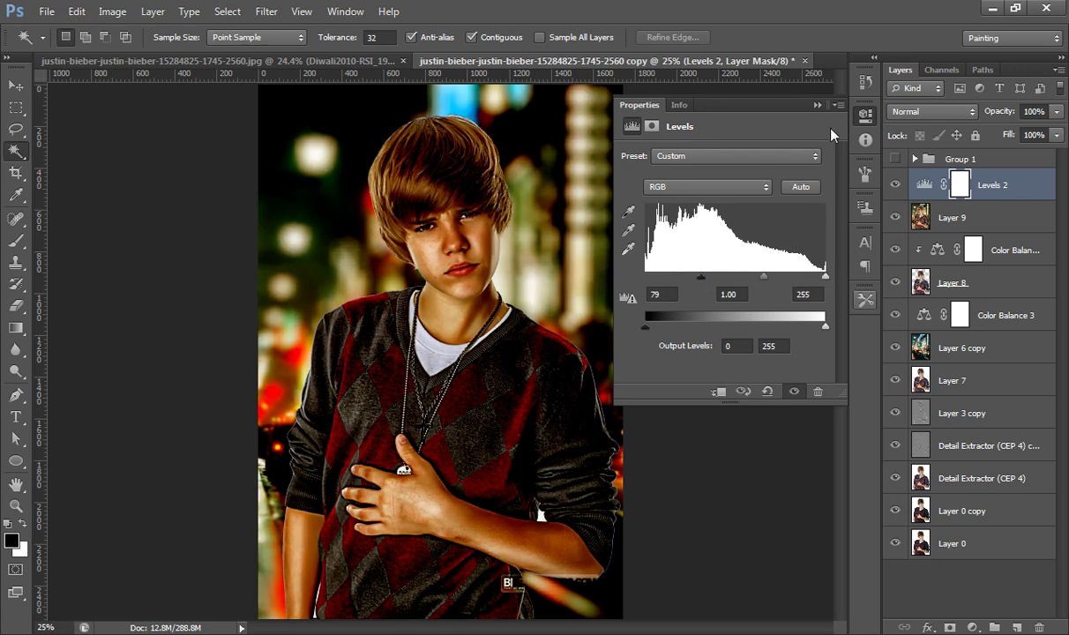
left_click(818, 106)
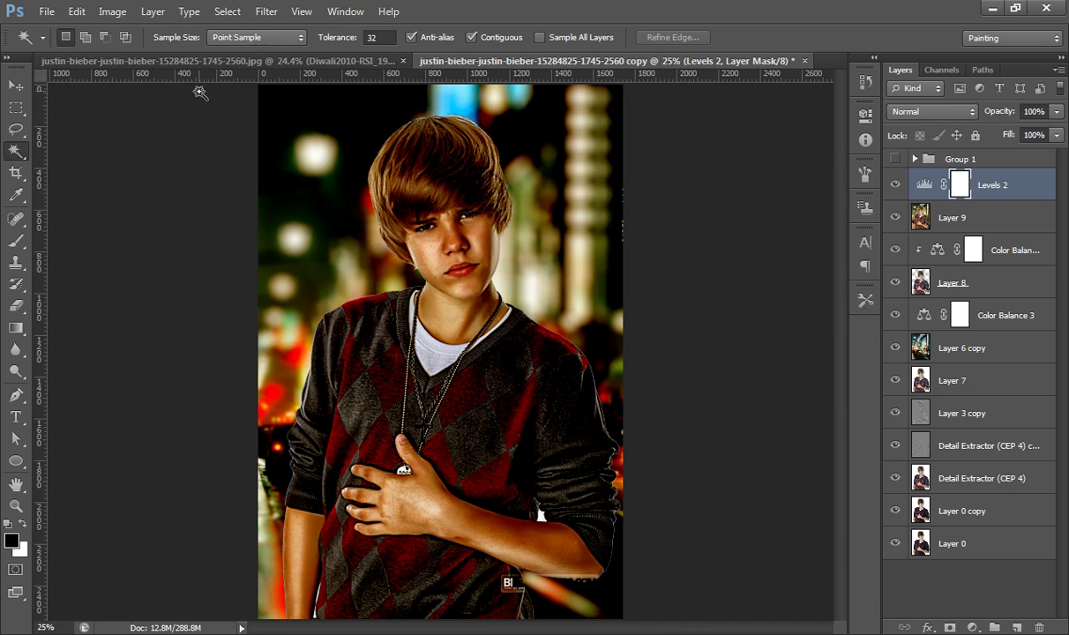
left_click(15, 108)
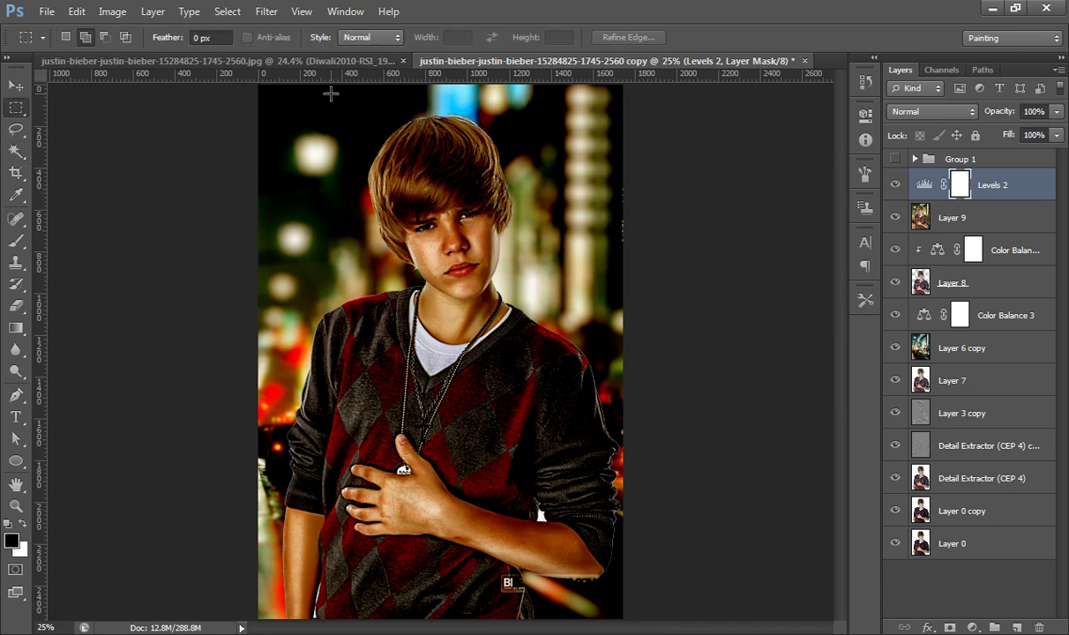
Mask out the Levels darkening over the head and chest with a feathered rectangle.
left_click_drag(328, 88, 563, 523)
key("alt+BackSpace")
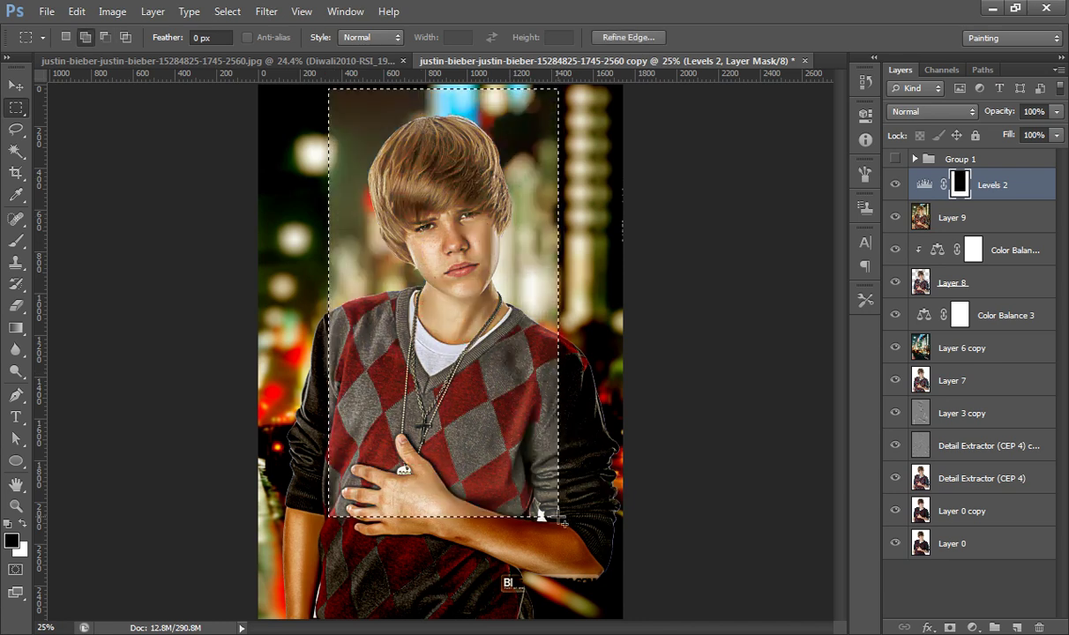
key("ctrl+d")
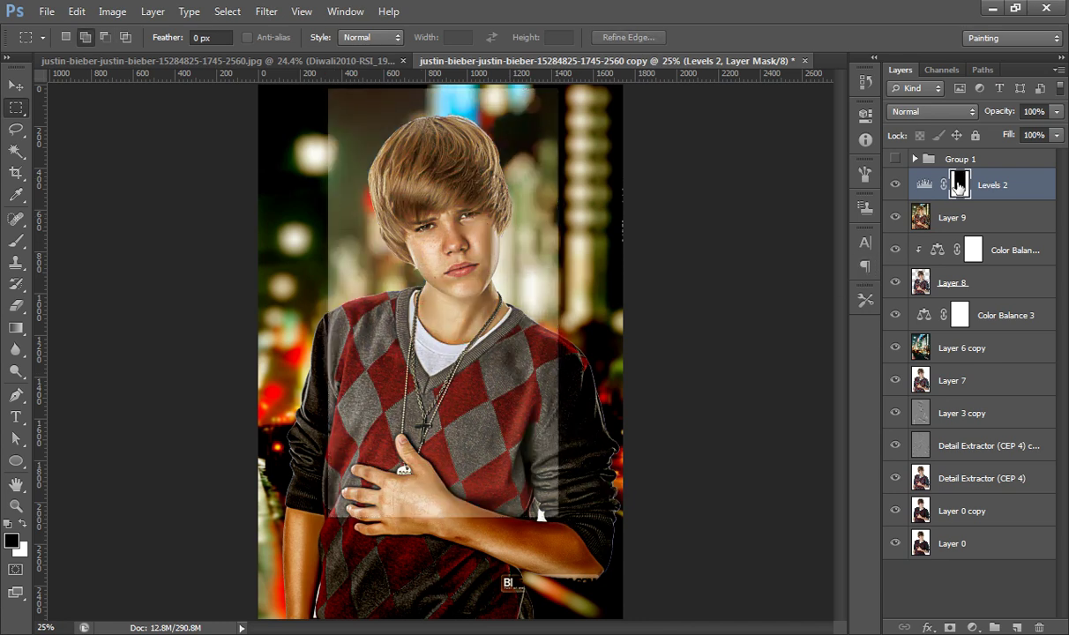
double_click(959, 182)
left_click_drag(626, 267, 792, 275)
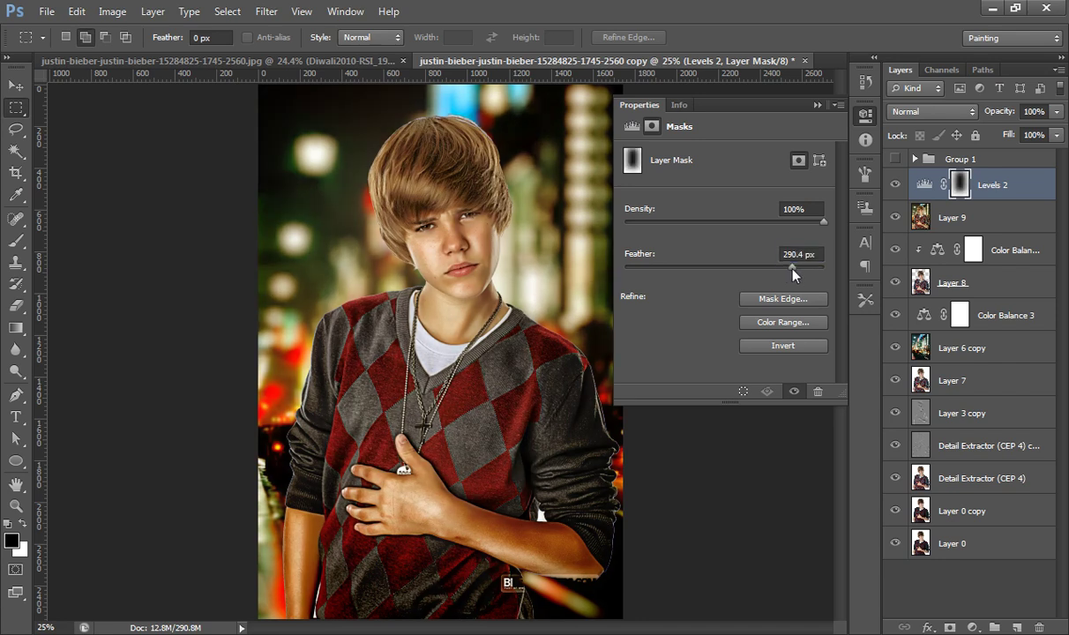
left_click(817, 105)
Lower the Levels layer opacity to about 50%, comparing it on and off.
left_click_drag(994, 119, 961, 125)
left_click(897, 184)
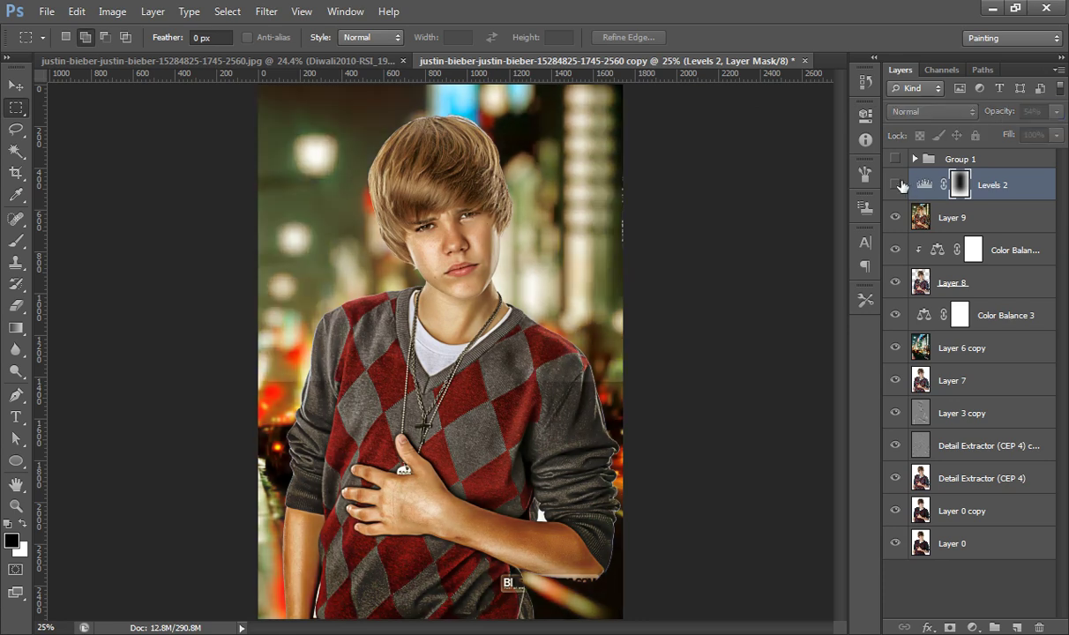
left_click(896, 184)
left_click(898, 185)
left_click(899, 184)
left_click_drag(1003, 113, 999, 114)
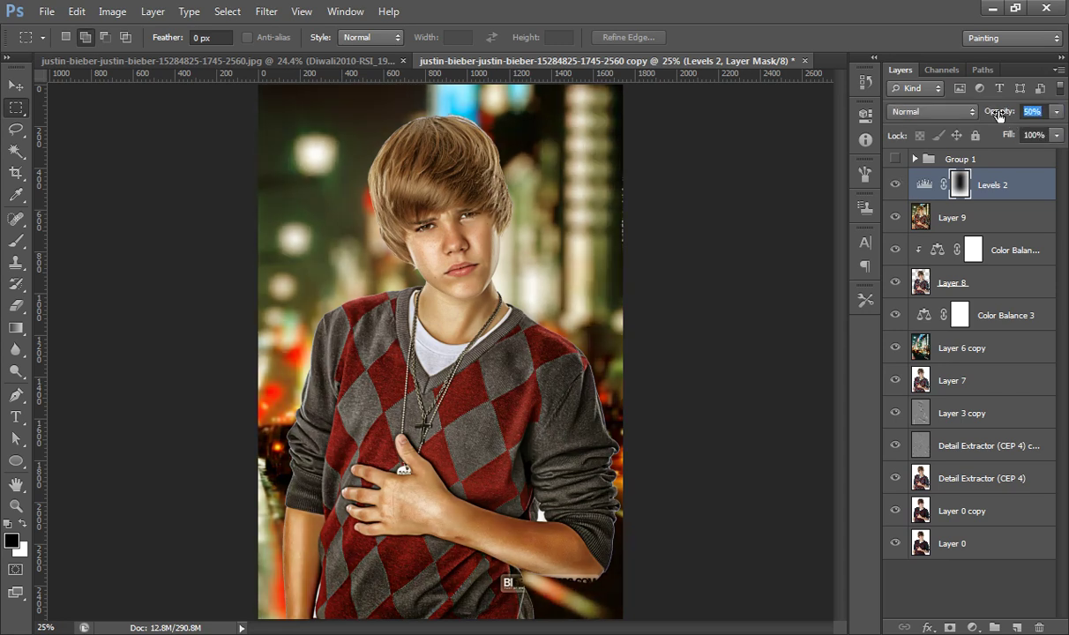
left_click(897, 184)
left_click(897, 184)
Paste the Diwali2010-RSI_19_1 spark image, duplicate it, and hide the original.
key("ctrl+v")
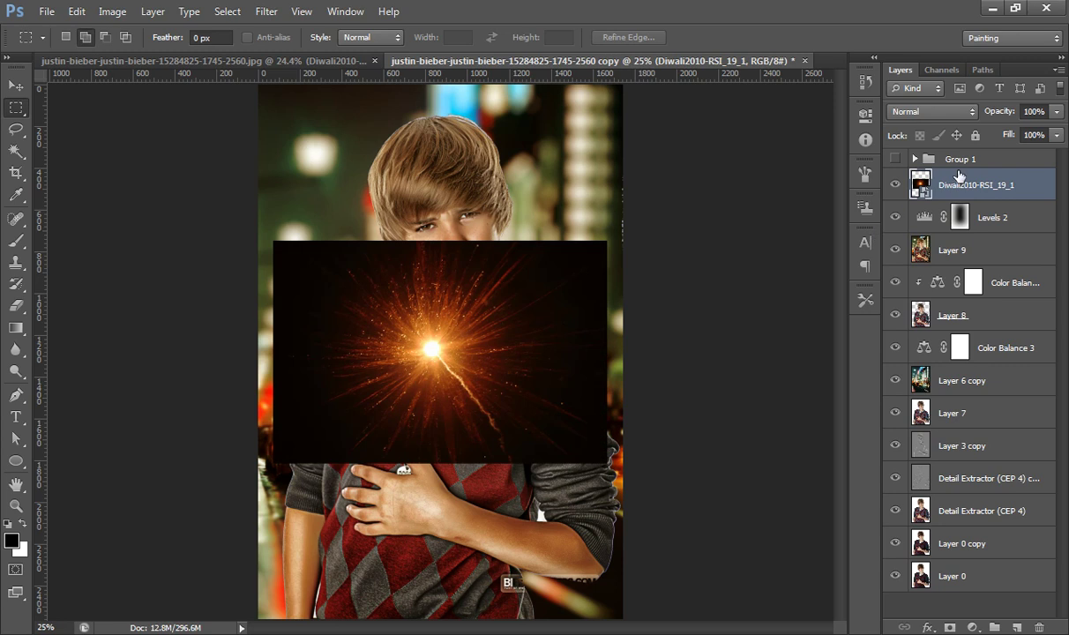
key("ctrl+j")
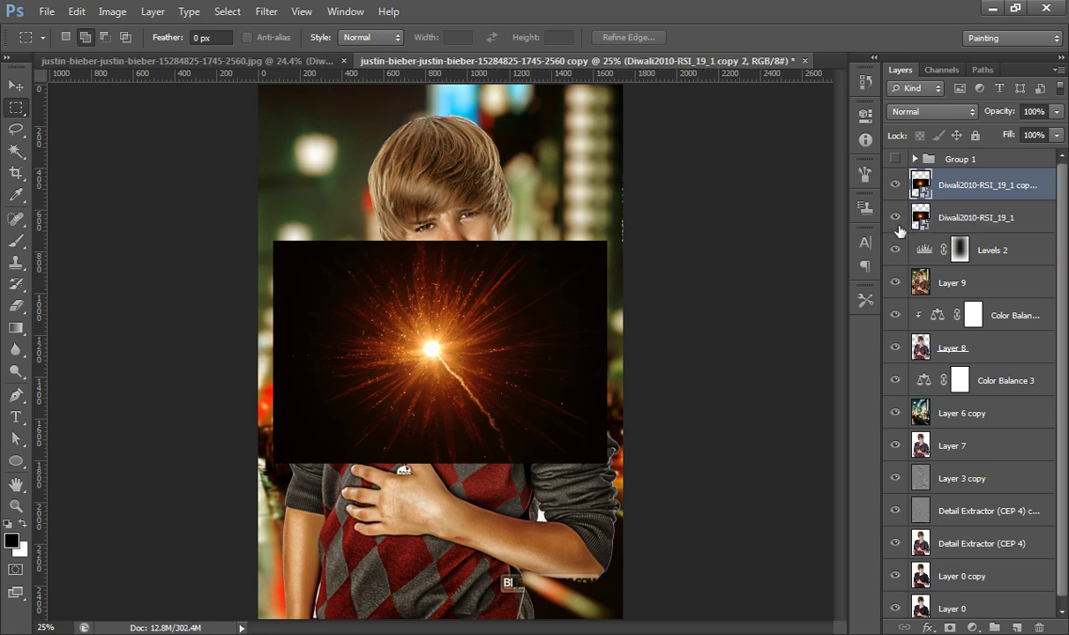
left_click(895, 217)
Set the spark copy to Screen blend mode and move it above the head.
left_click(927, 113)
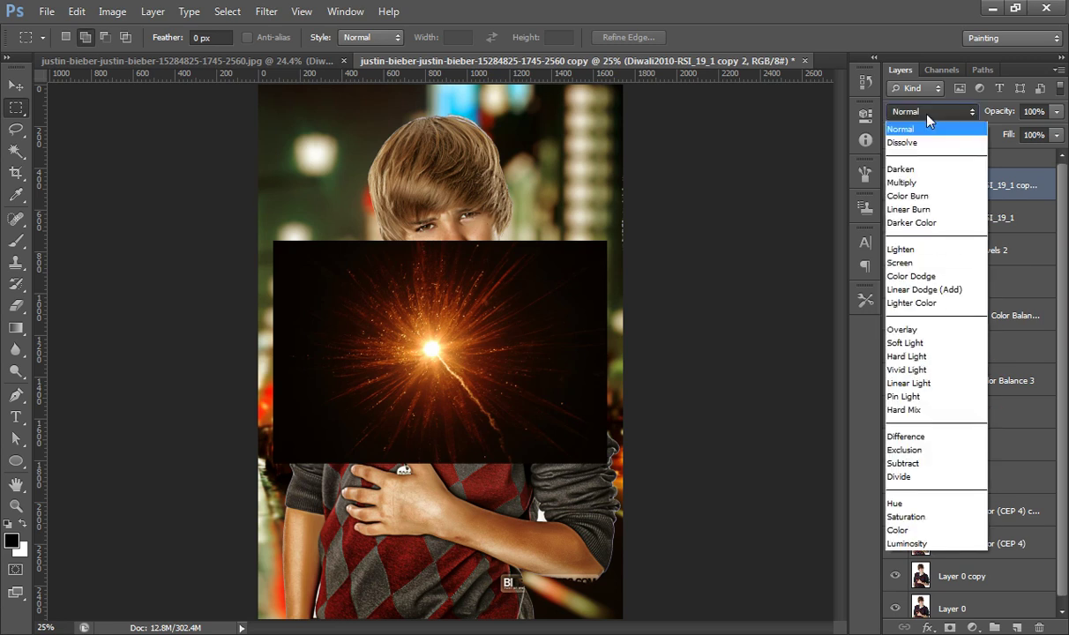
left_click(909, 264)
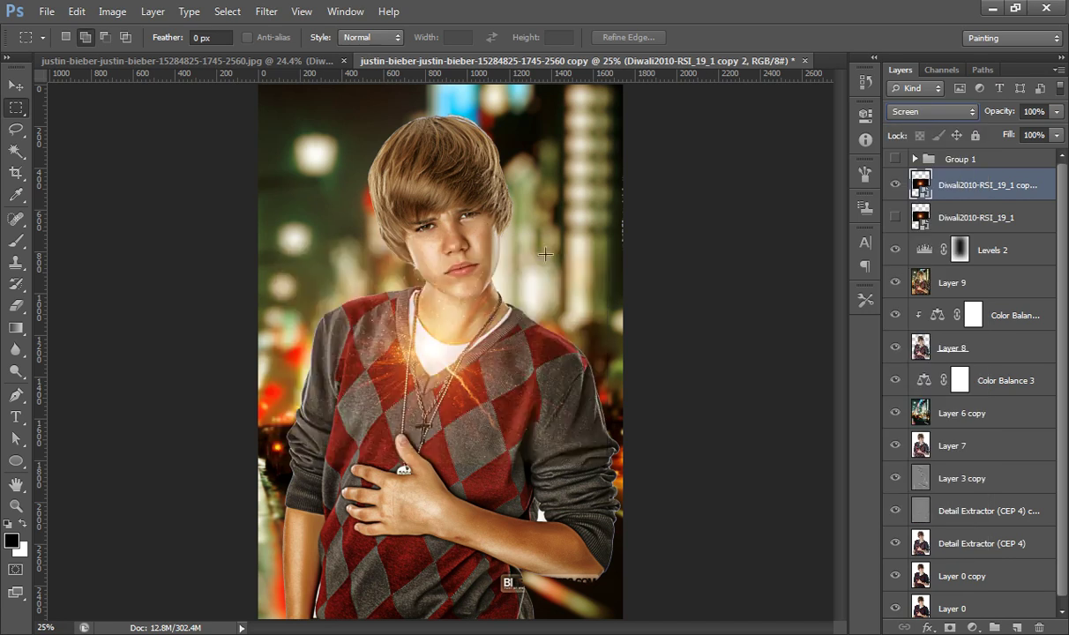
left_click(16, 86)
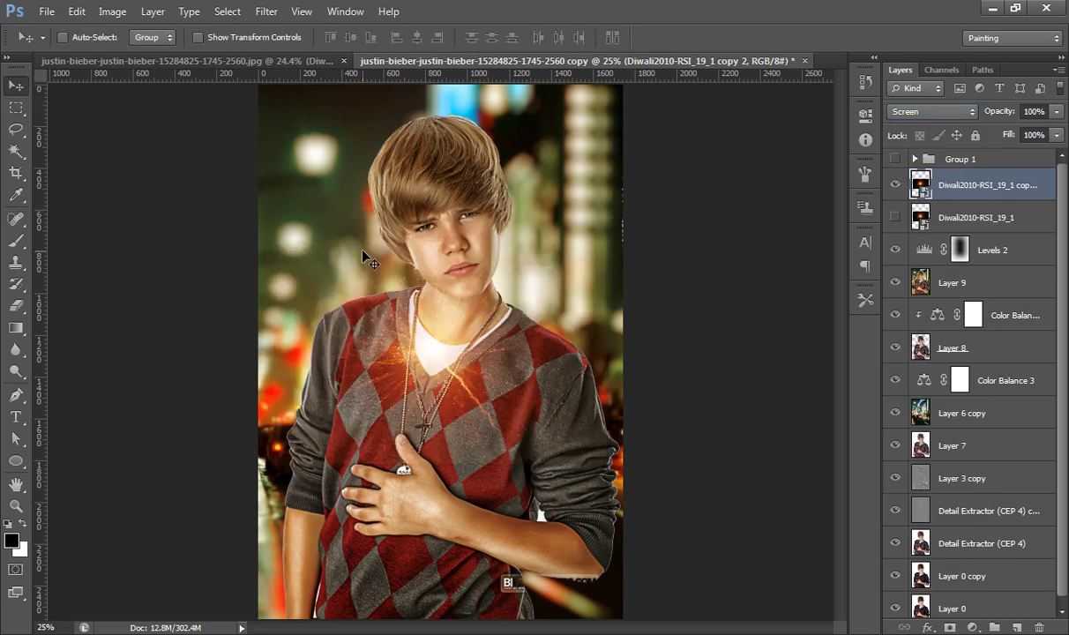
left_click_drag(415, 338, 360, 121)
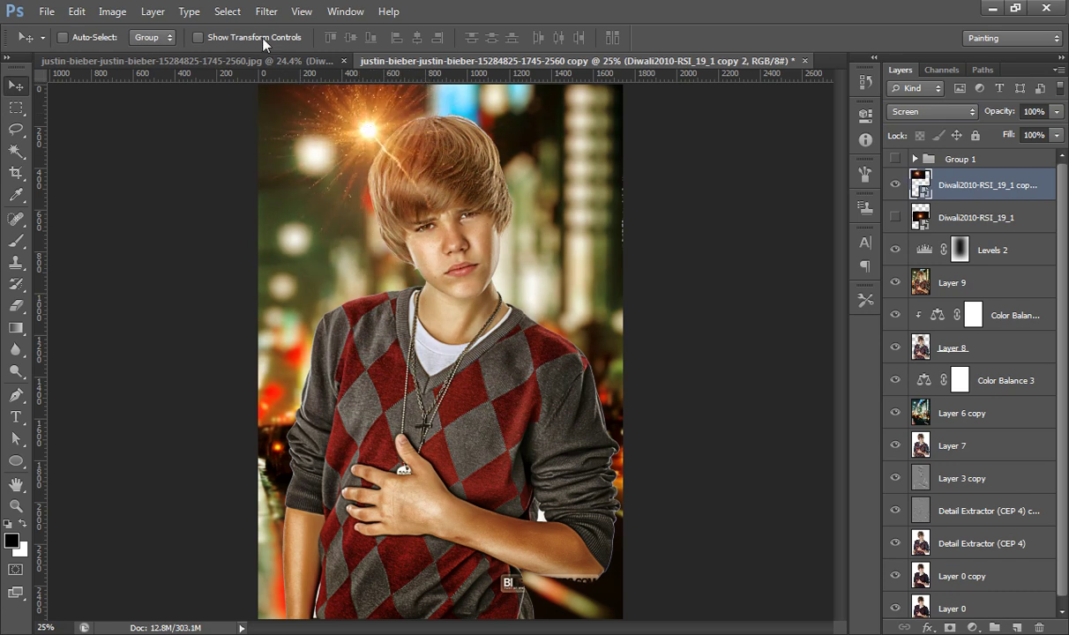
Apply a Gaussian Blur with radius 45.6 to the spark layer.
left_click(265, 12)
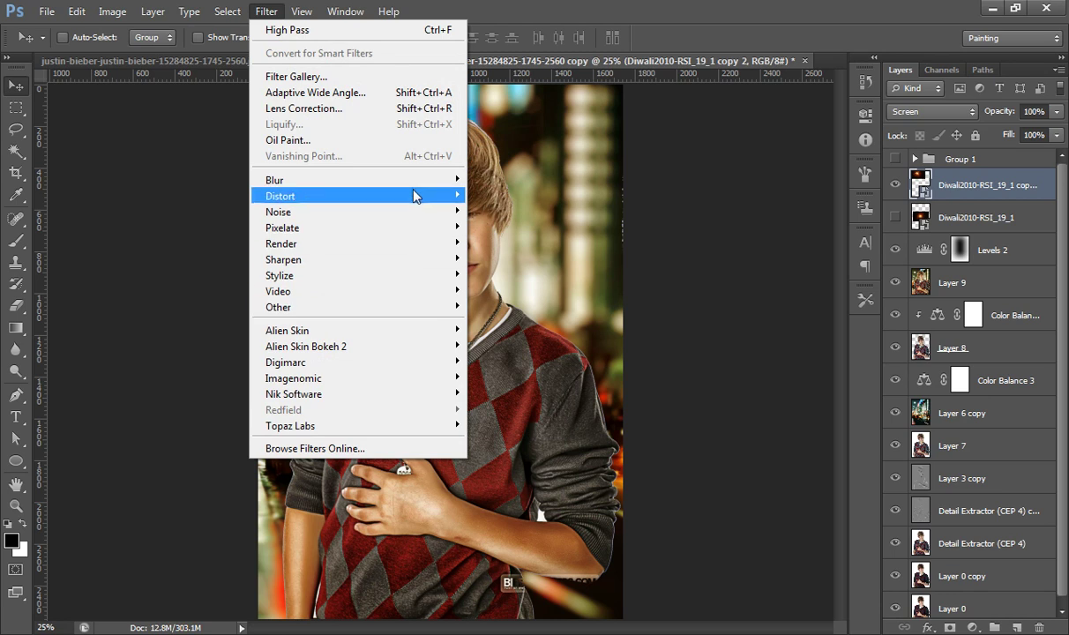
mouse_move(415, 180)
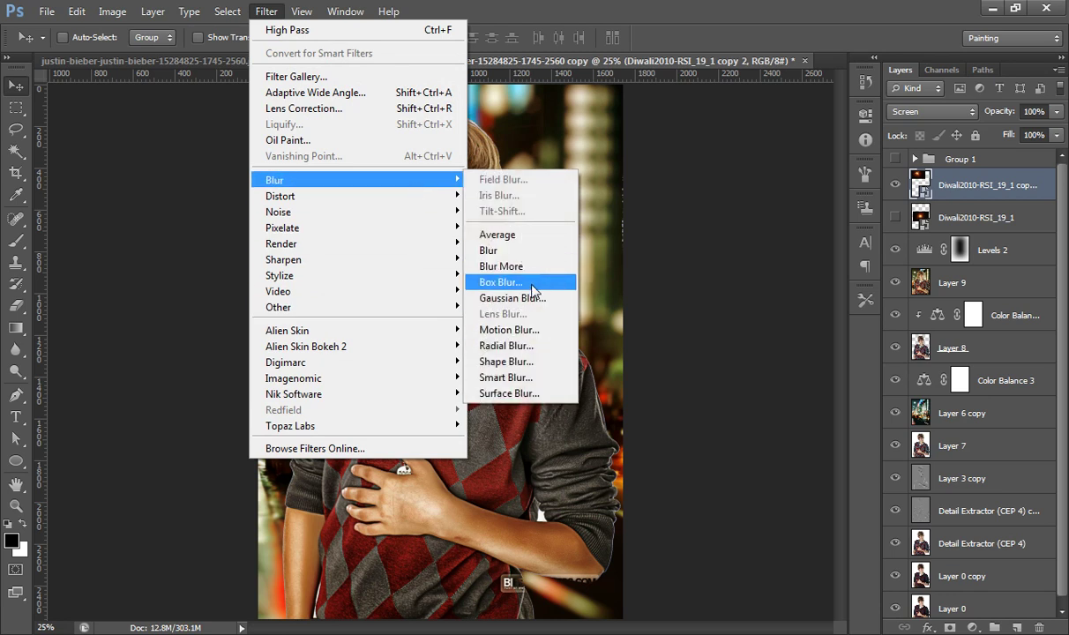
left_click(527, 299)
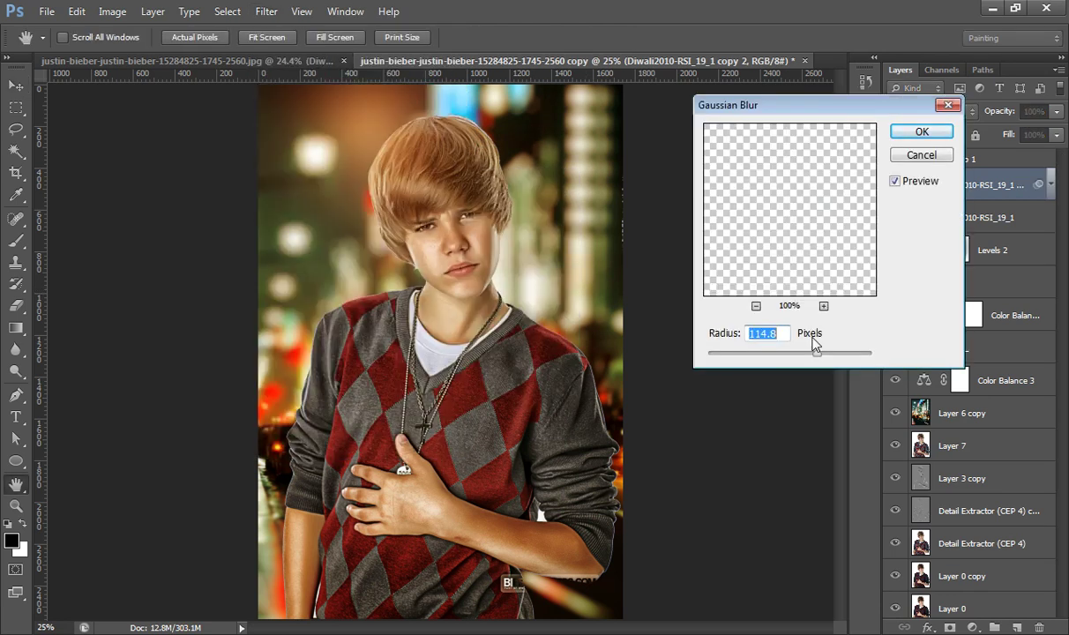
left_click(792, 353)
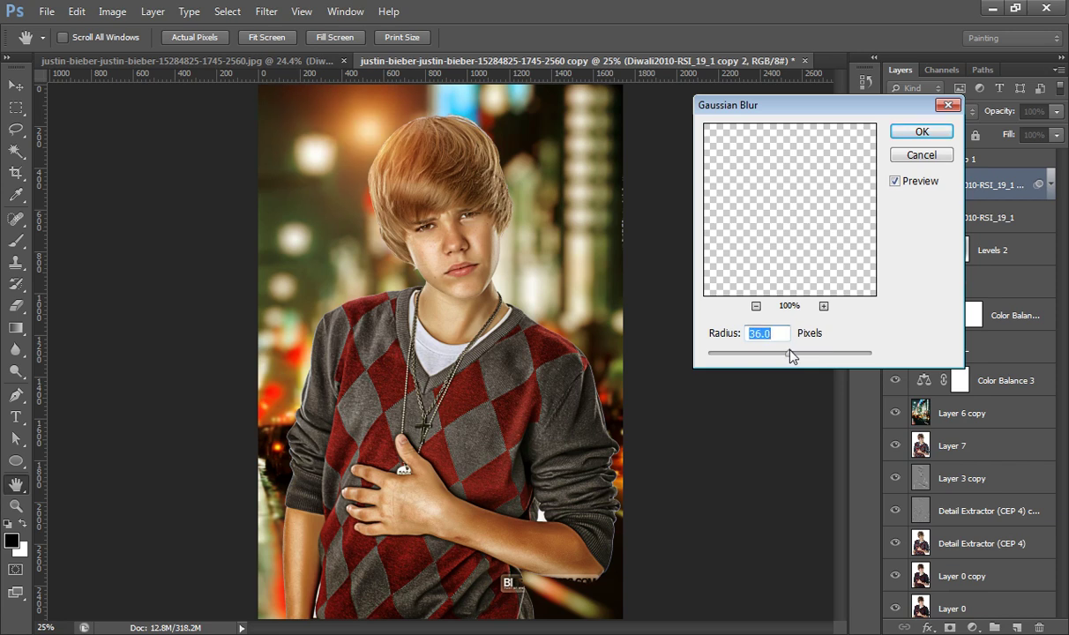
left_click_drag(792, 356, 798, 360)
left_click(911, 133)
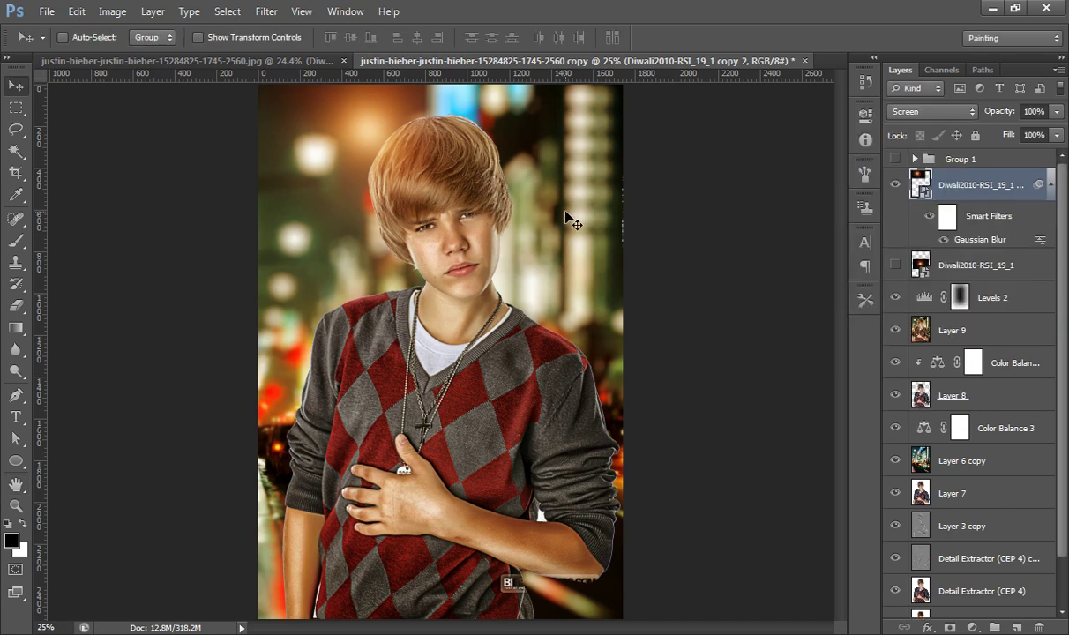
Enlarge the blurred glow, shift it up-left over the hair, and duplicate it.
key("ctrl+t")
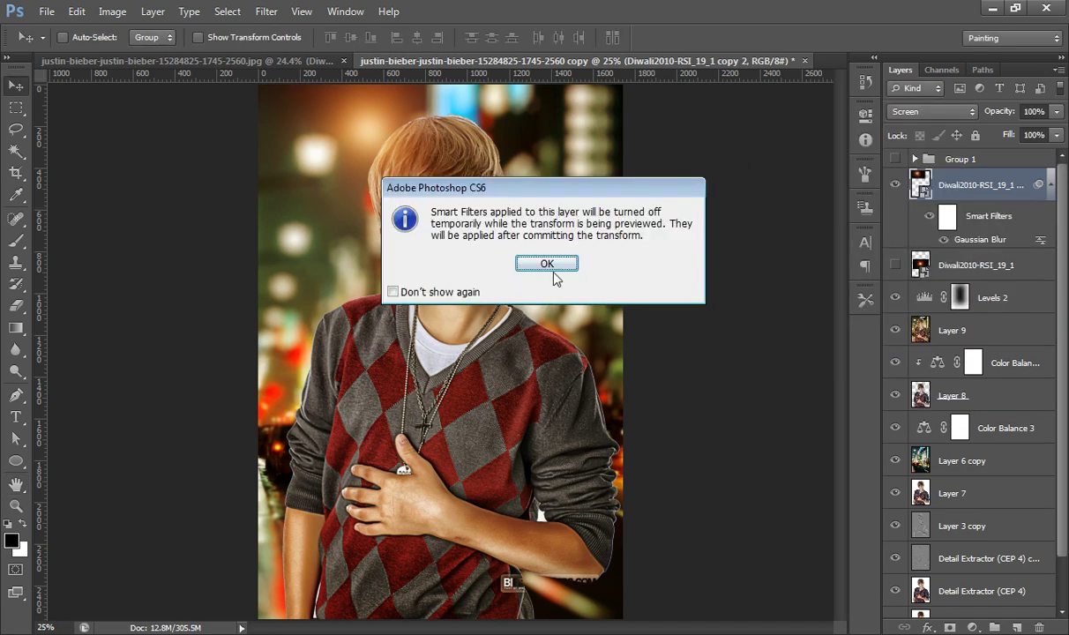
left_click(551, 265)
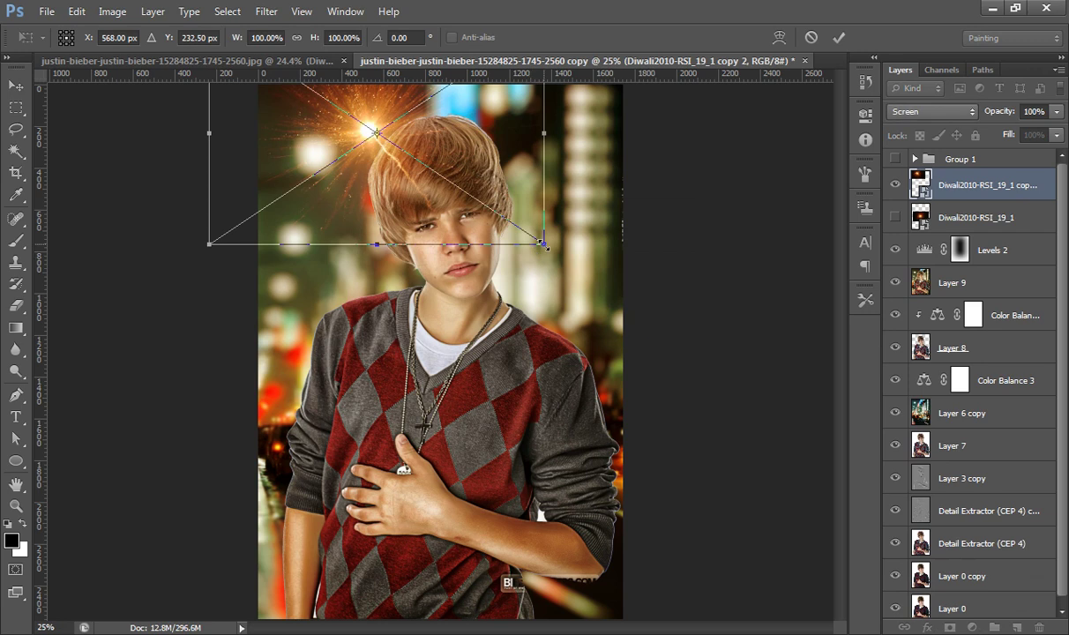
left_click_drag(545, 246, 579, 296)
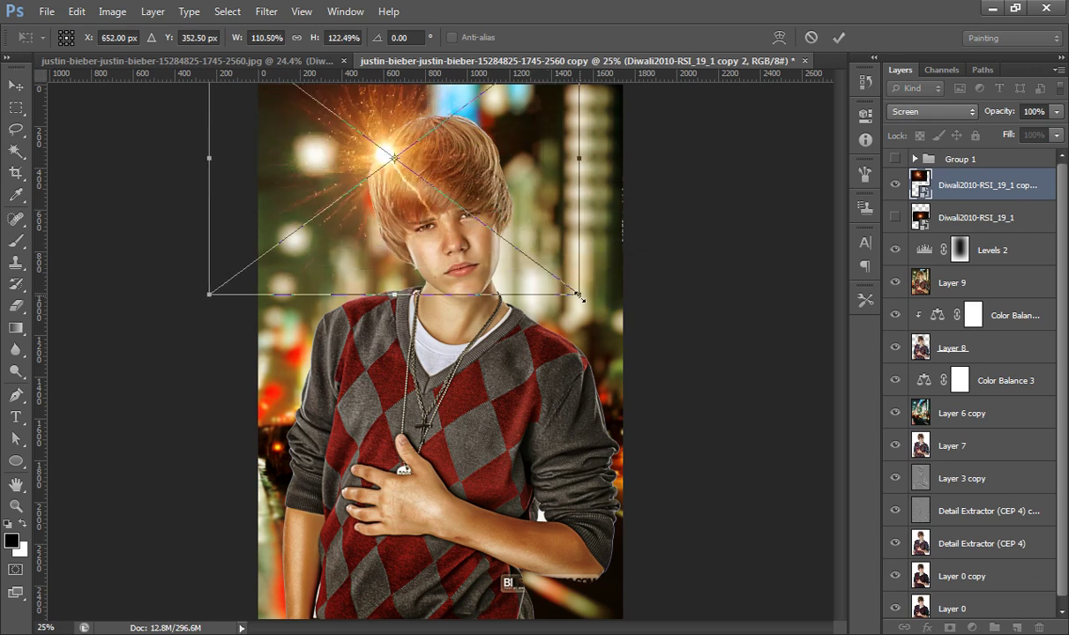
left_click(839, 37)
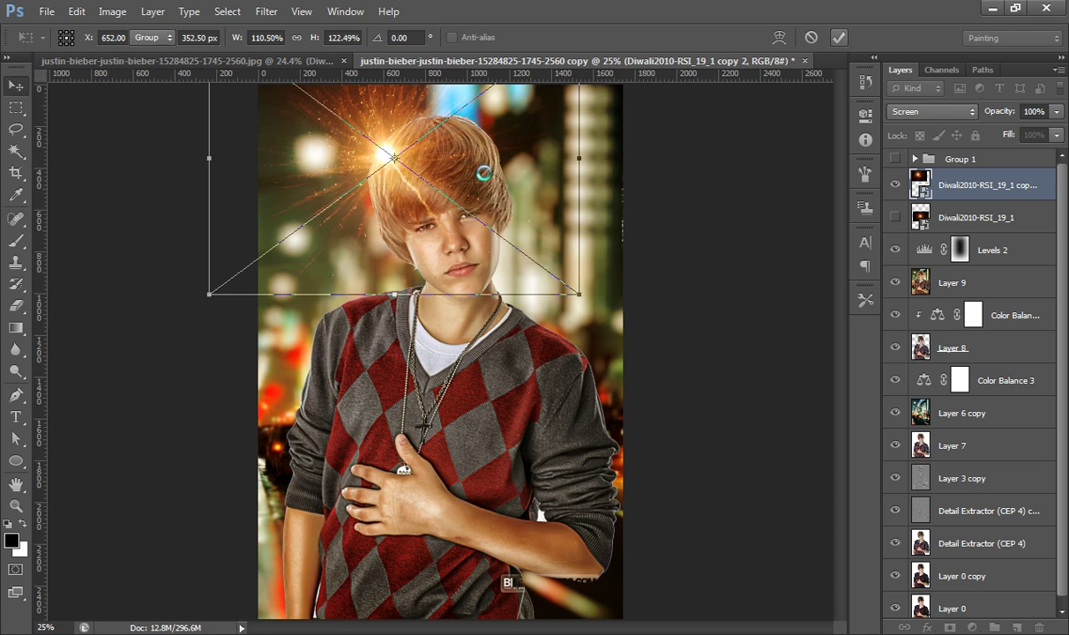
left_click_drag(393, 159, 368, 141)
key("ctrl+j")
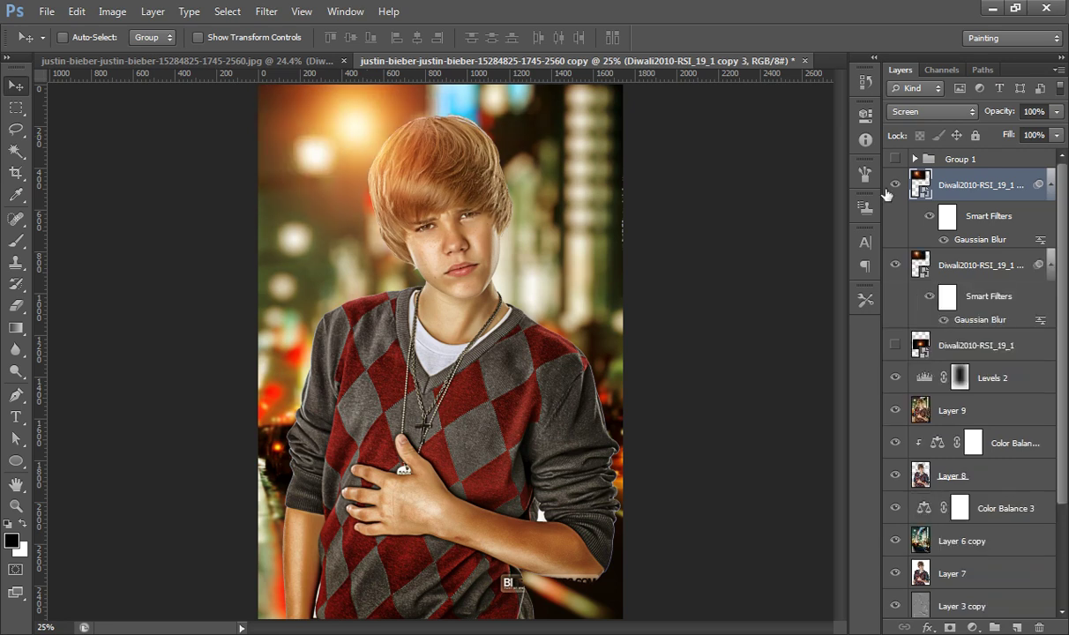